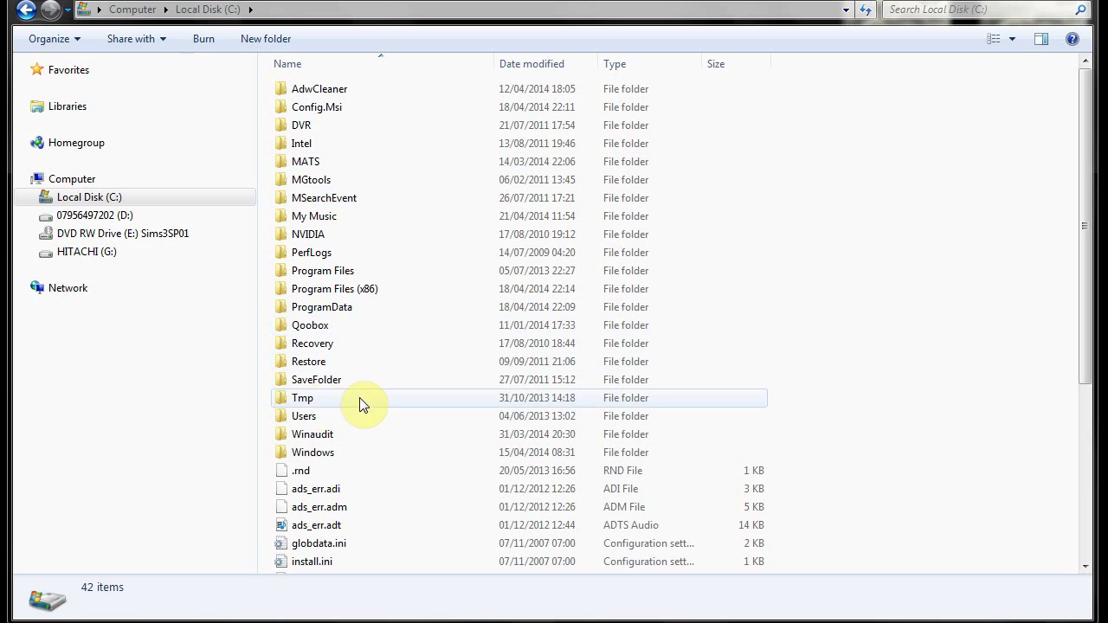
View the Tmp folder's previous versions list, then close its properties without changes
right_click(307, 399)
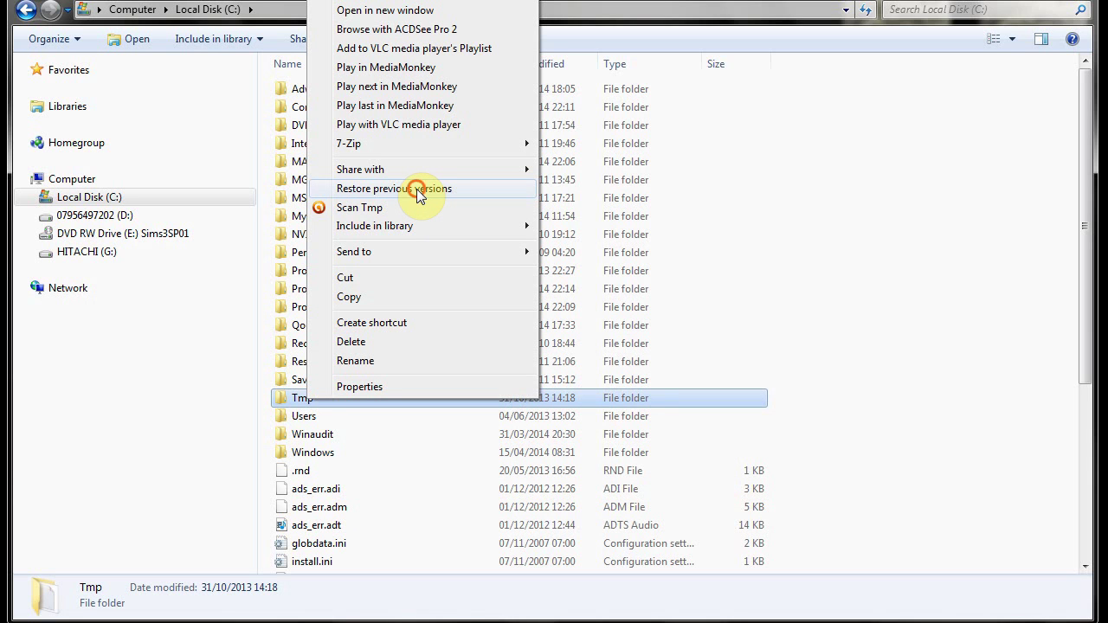
click(417, 189)
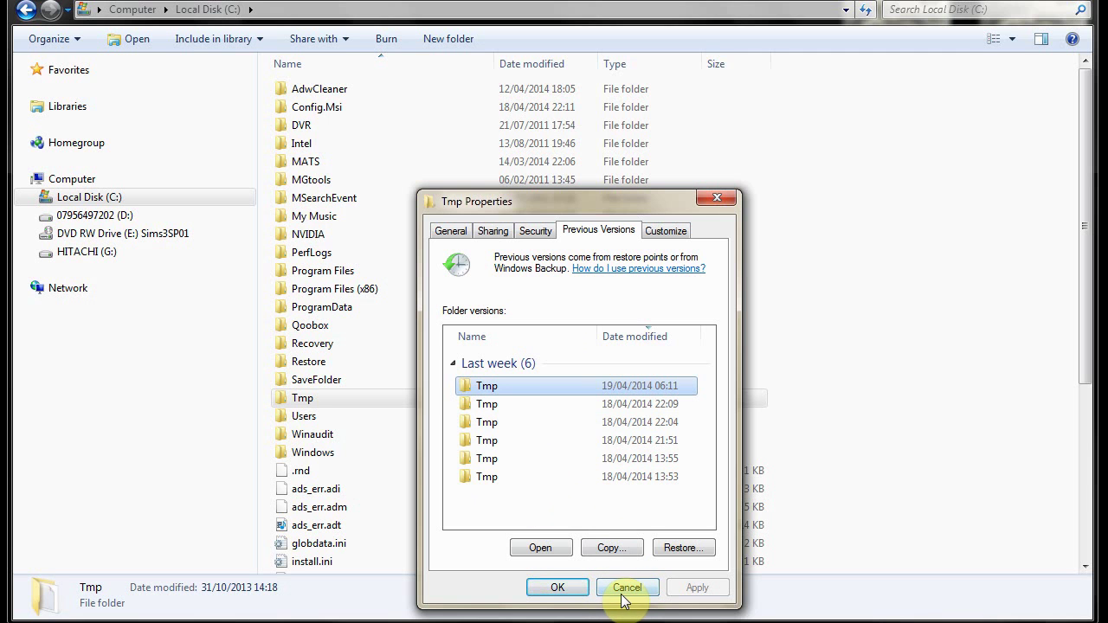
click(627, 592)
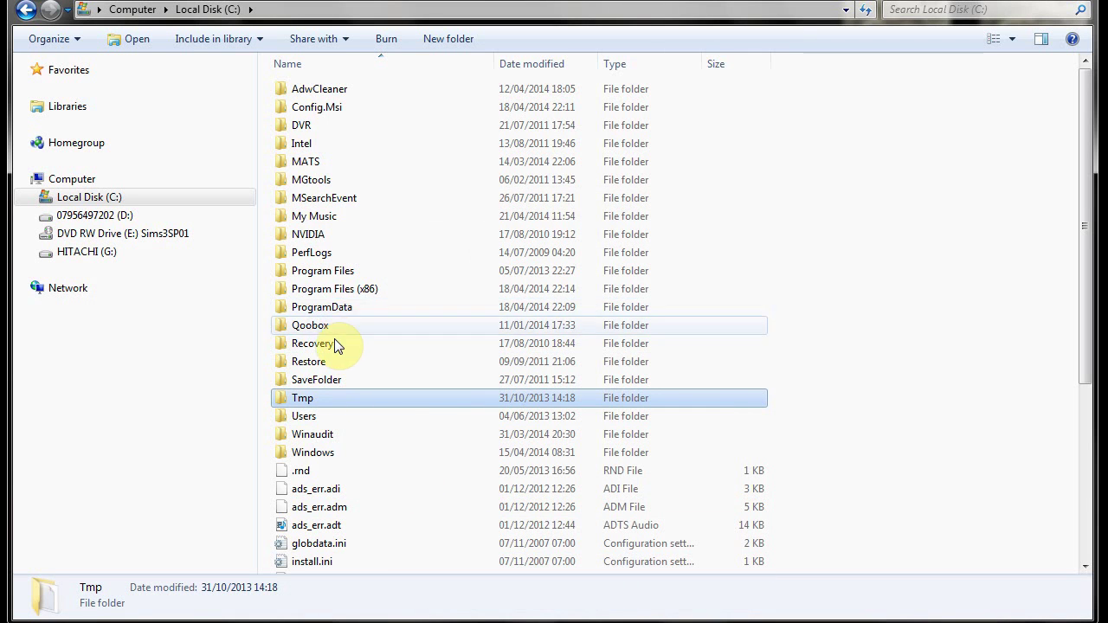
Check logit.txt inside Tmp for previous versions, find none, and return to Local Disk (C:)
double_click(302, 404)
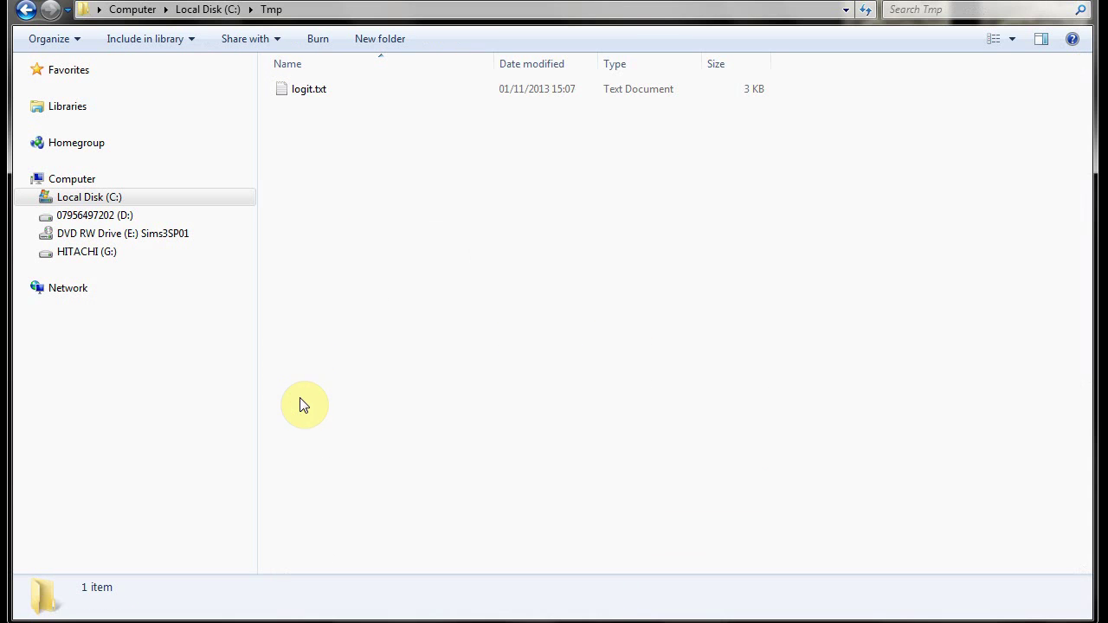
right_click(316, 97)
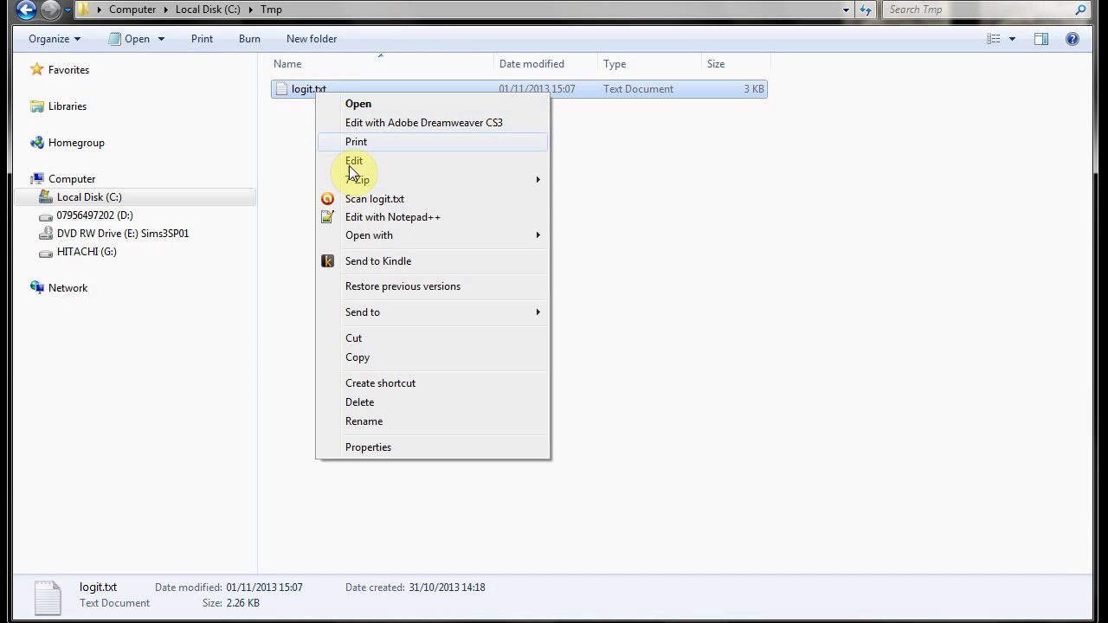
click(385, 289)
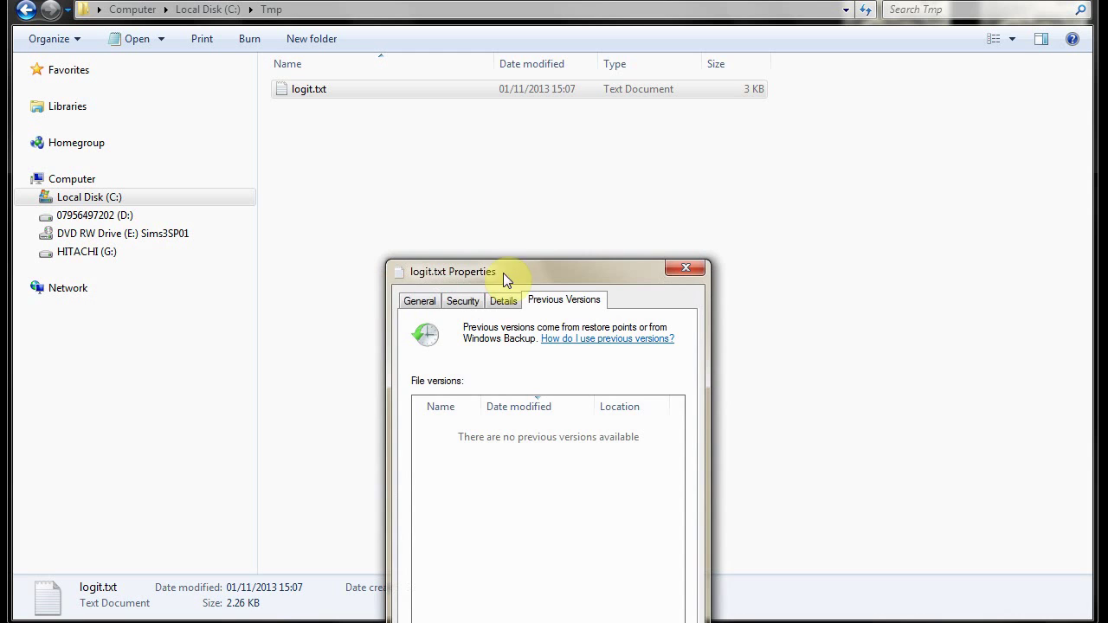
drag(535, 271, 540, 156)
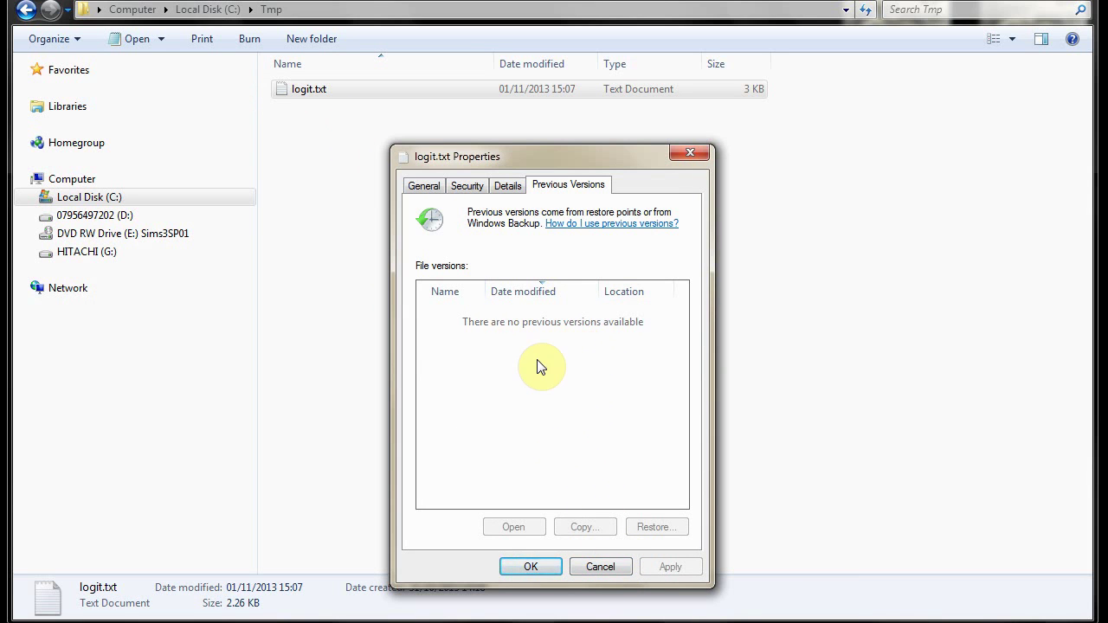
click(603, 568)
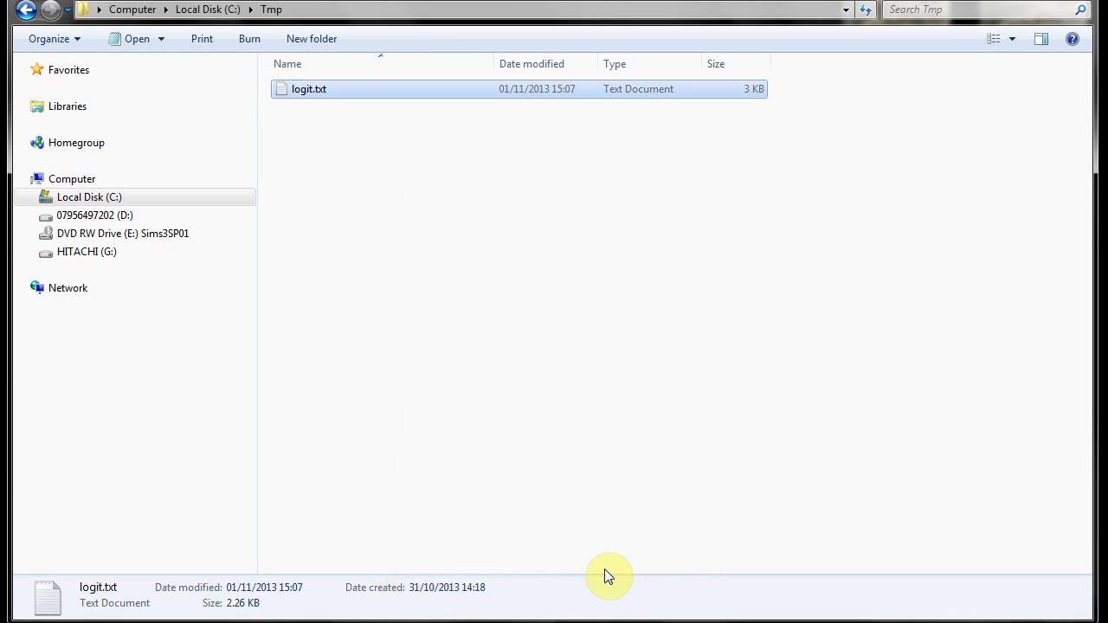
click(232, 15)
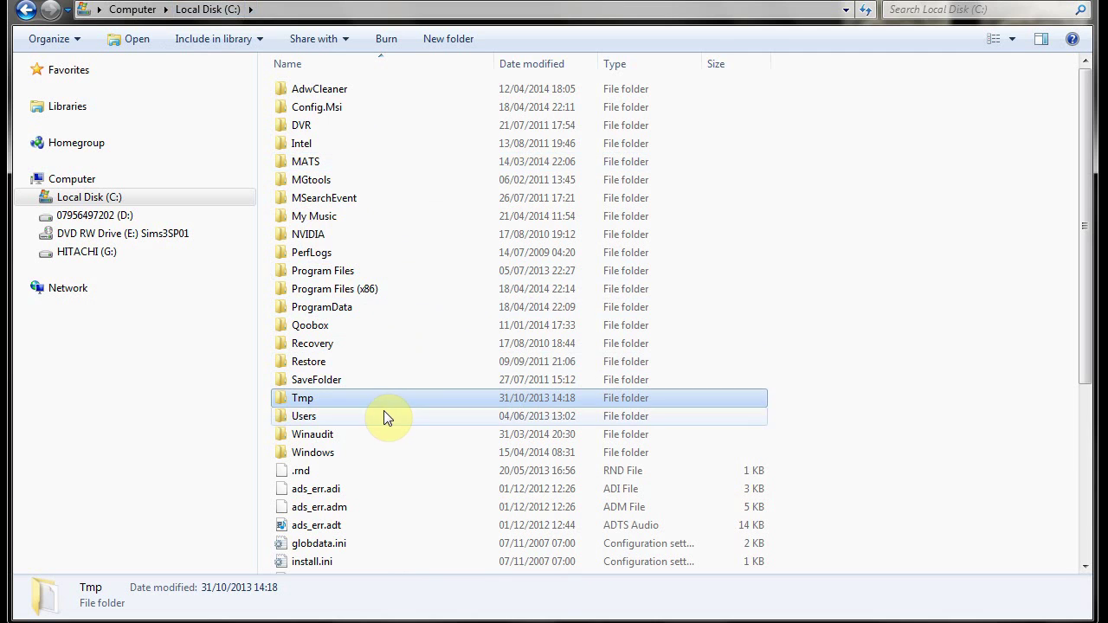
Bring up Tmp's previous versions and select the 18/04/2014 21:51 version
right_click(342, 399)
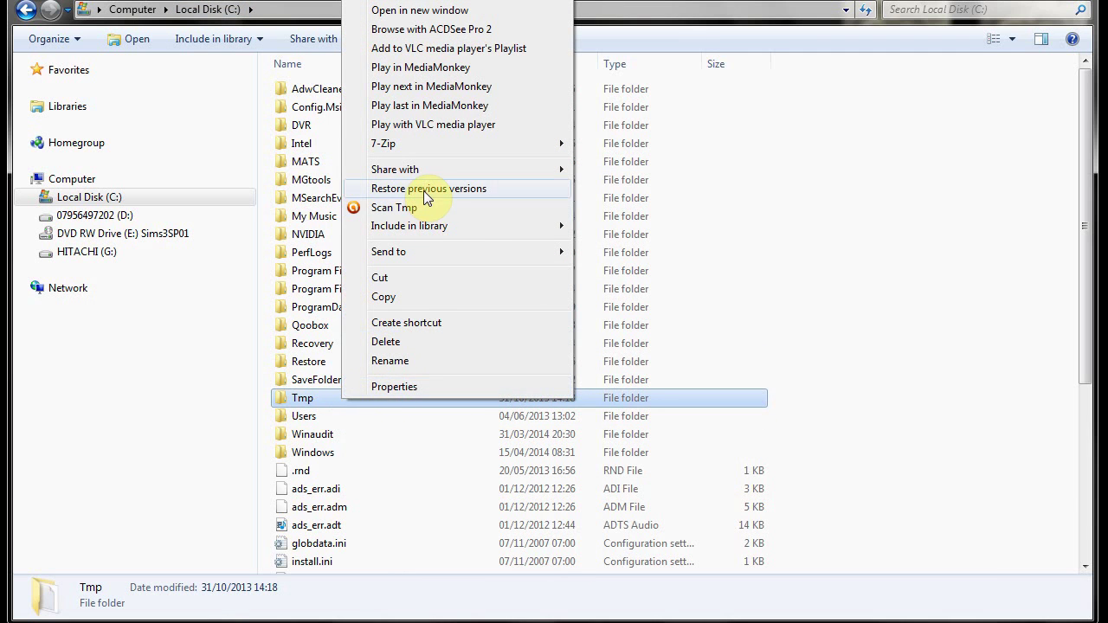
click(392, 388)
click(518, 326)
drag(526, 297, 579, 117)
click(461, 338)
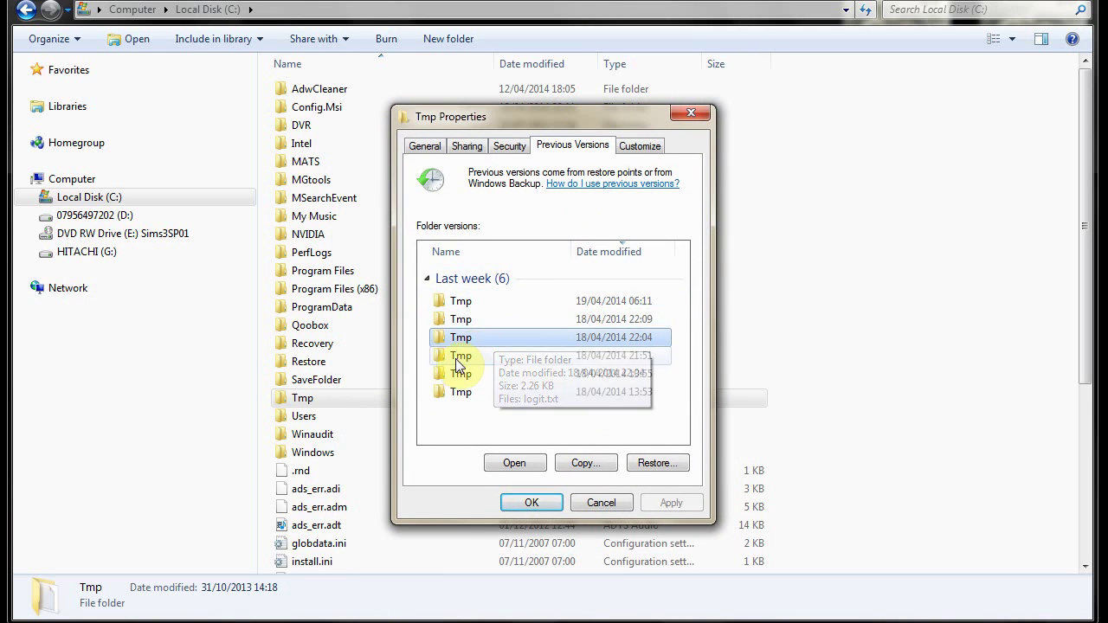
click(456, 356)
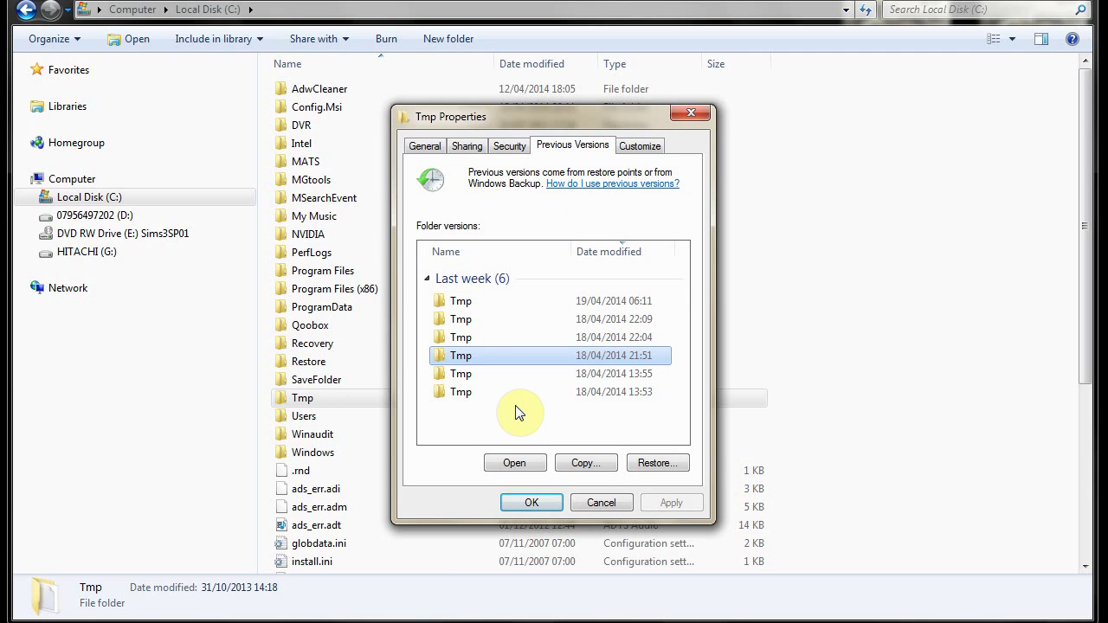
Open the 21:51 snapshot and inspect its logit.txt without taking any action
click(514, 463)
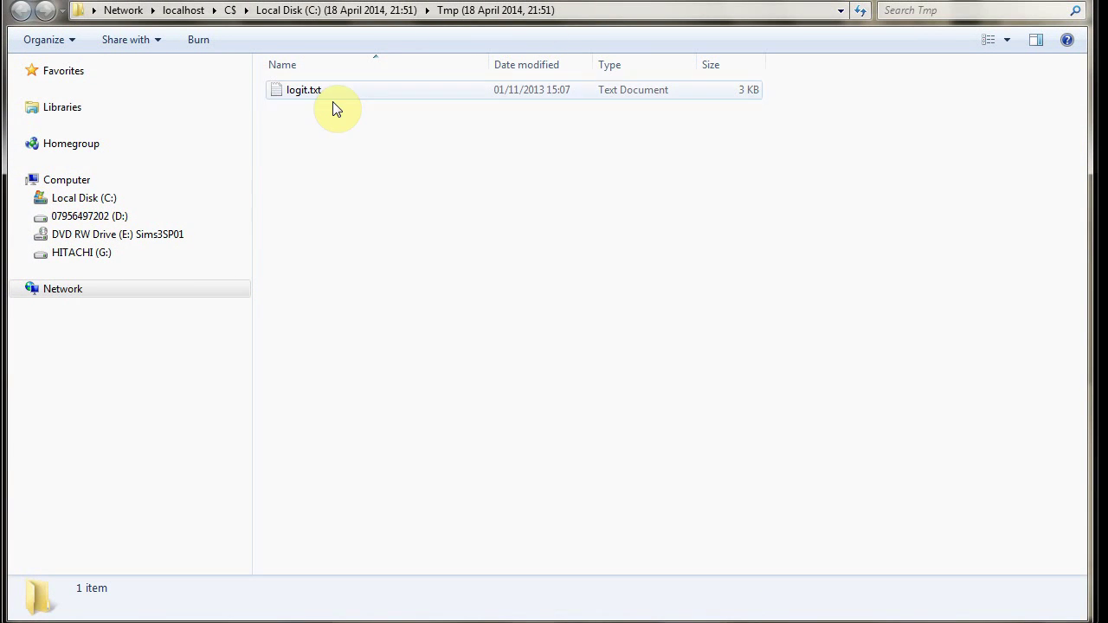
right_click(307, 93)
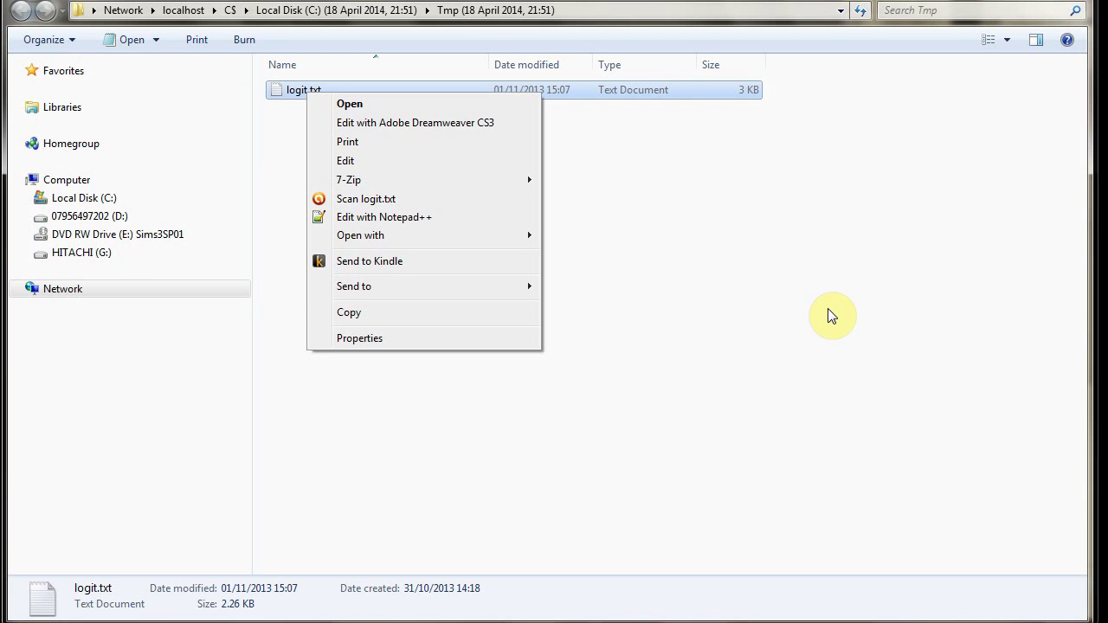
click(910, 261)
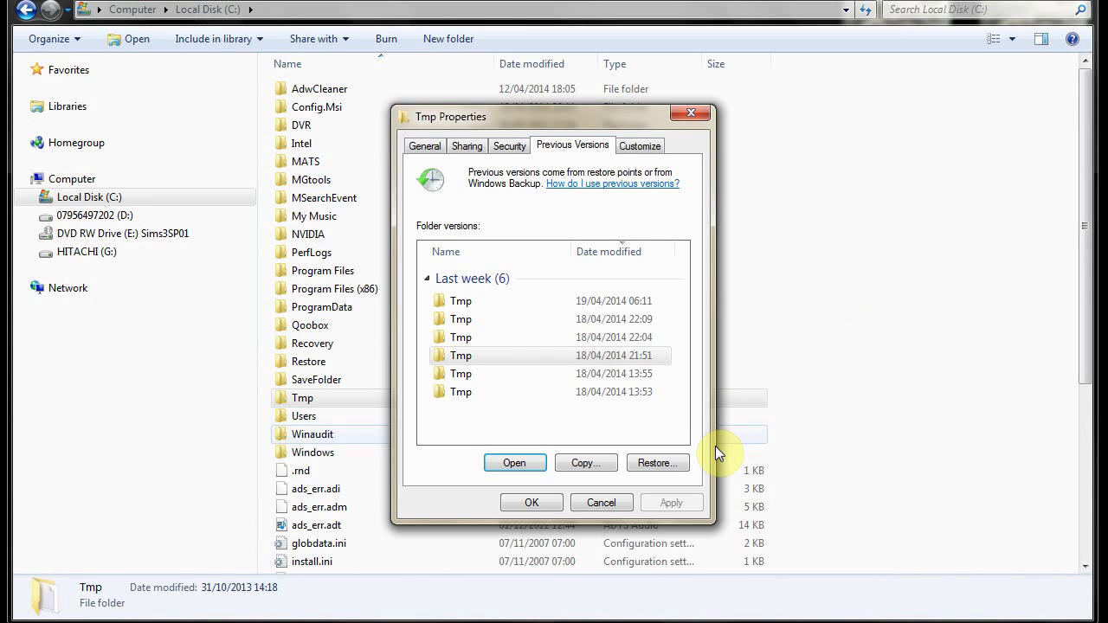
Start copying the chosen Tmp version, cancel the copy, and close Tmp Properties unchanged
click(586, 463)
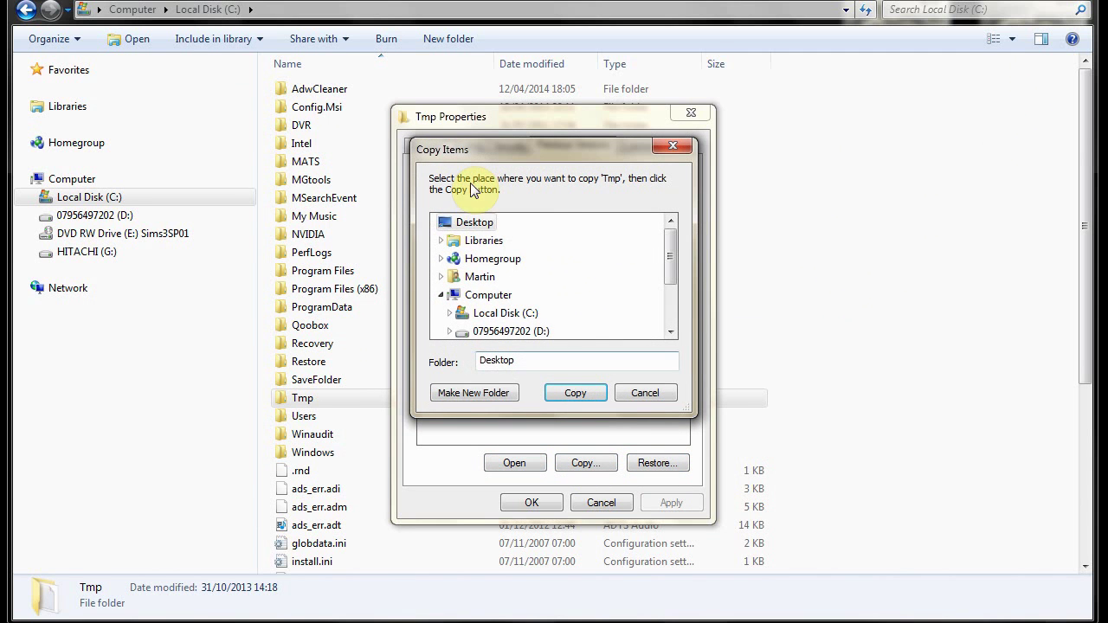
click(656, 396)
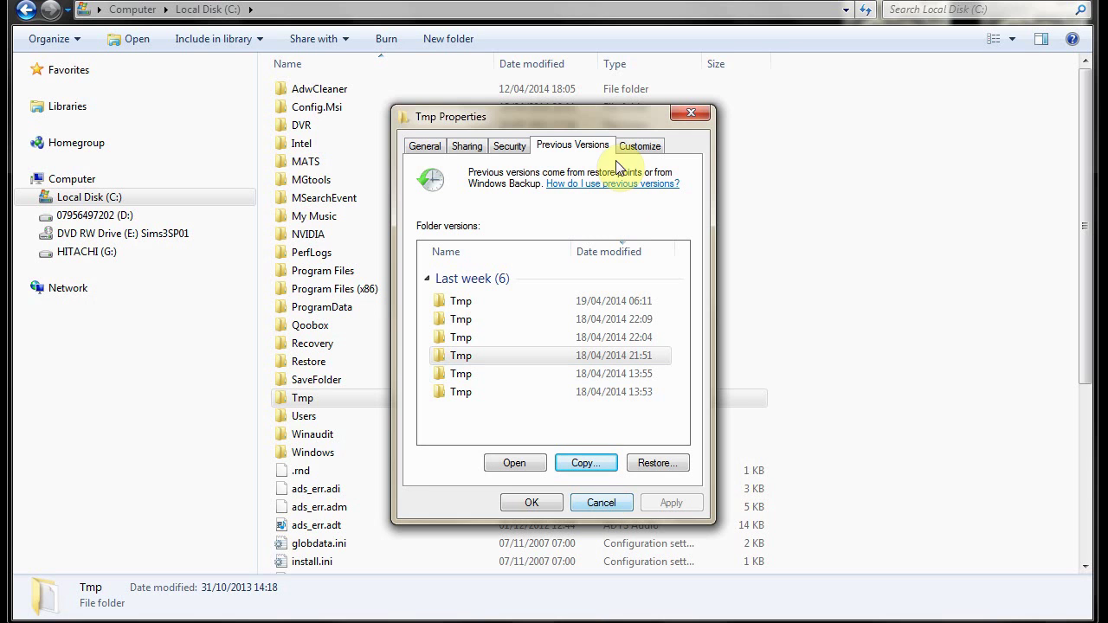
click(604, 505)
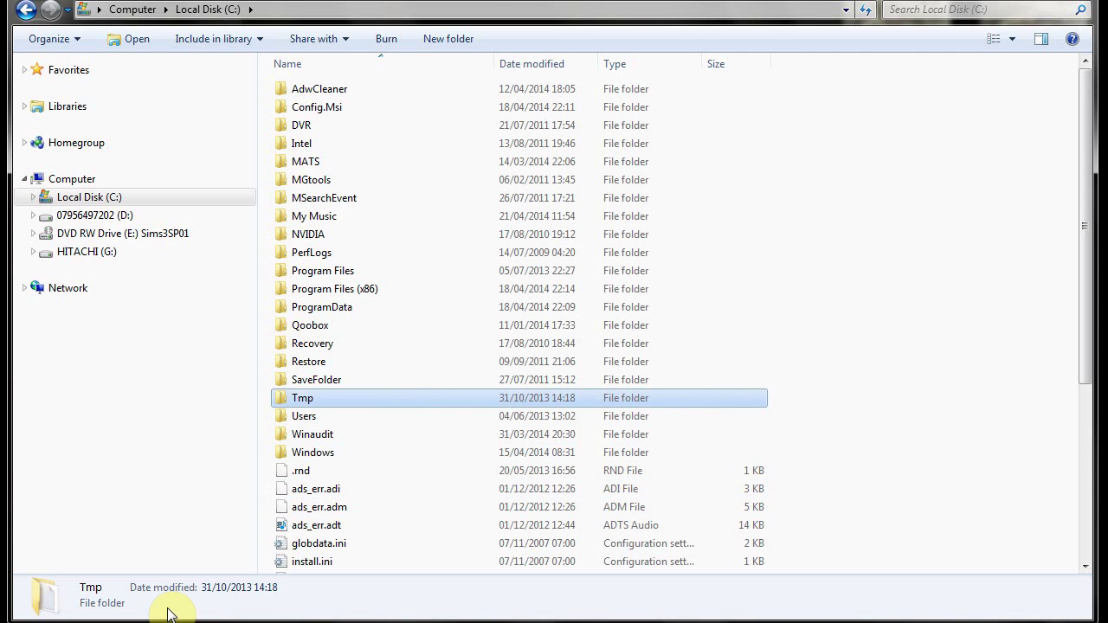
Go from the Start menu to Control Panel's System page
key(super)
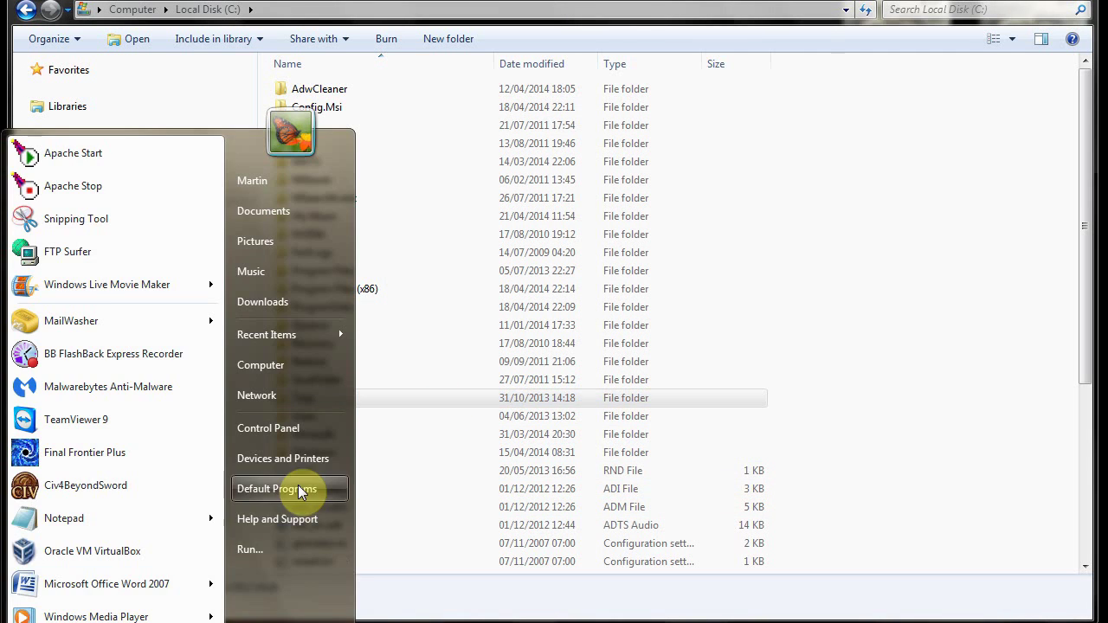
click(304, 435)
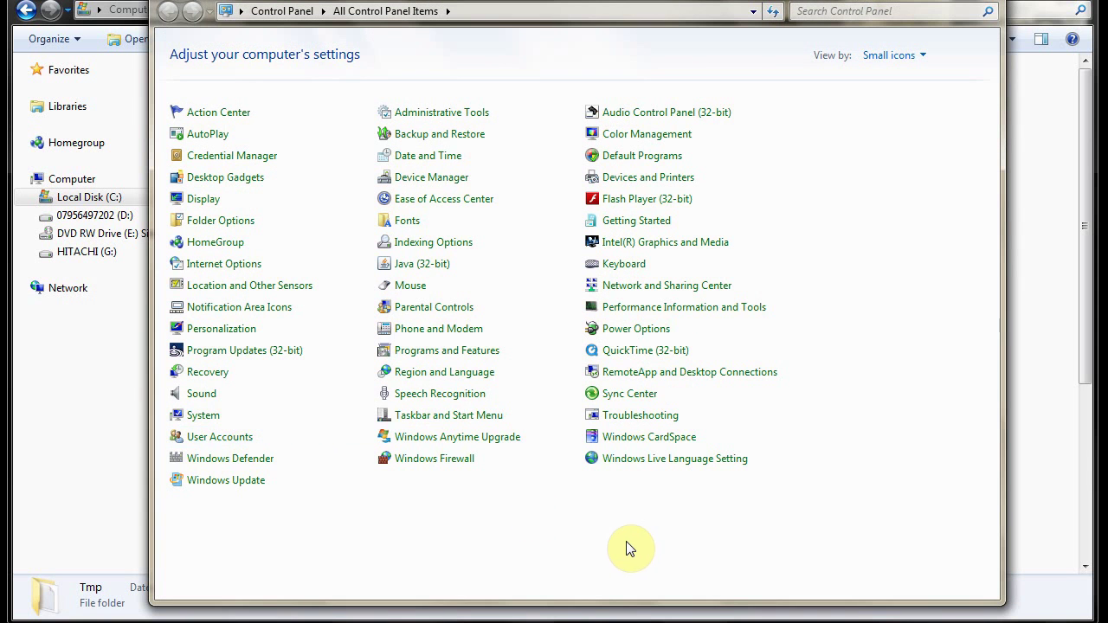
click(203, 417)
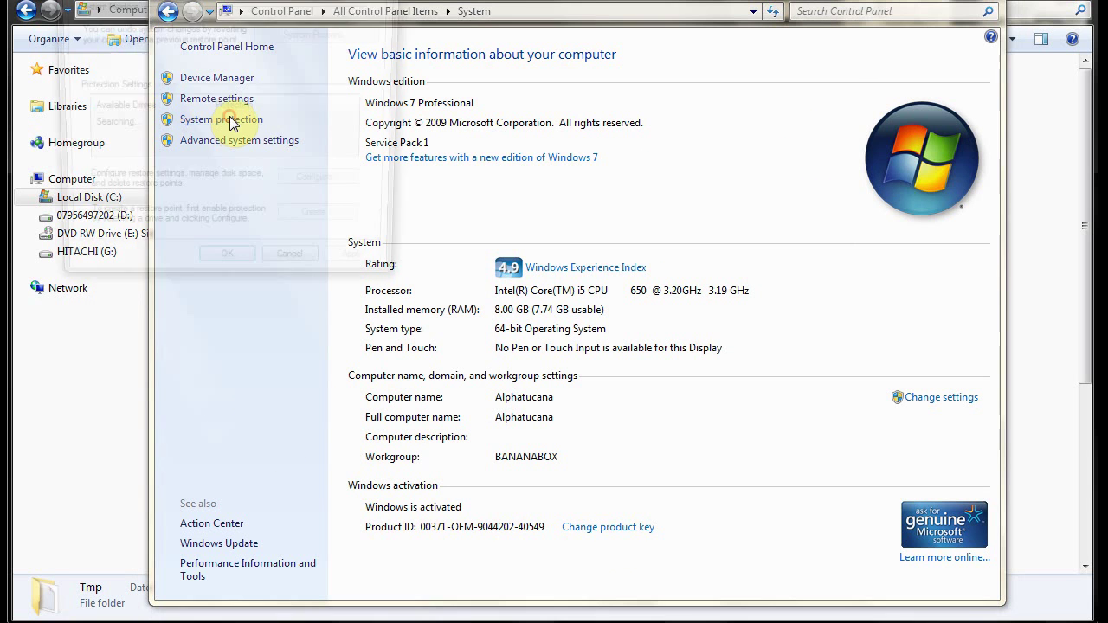
Centre System Properties and open the protection settings for Local Disk (C:)
drag(262, 0, 532, 67)
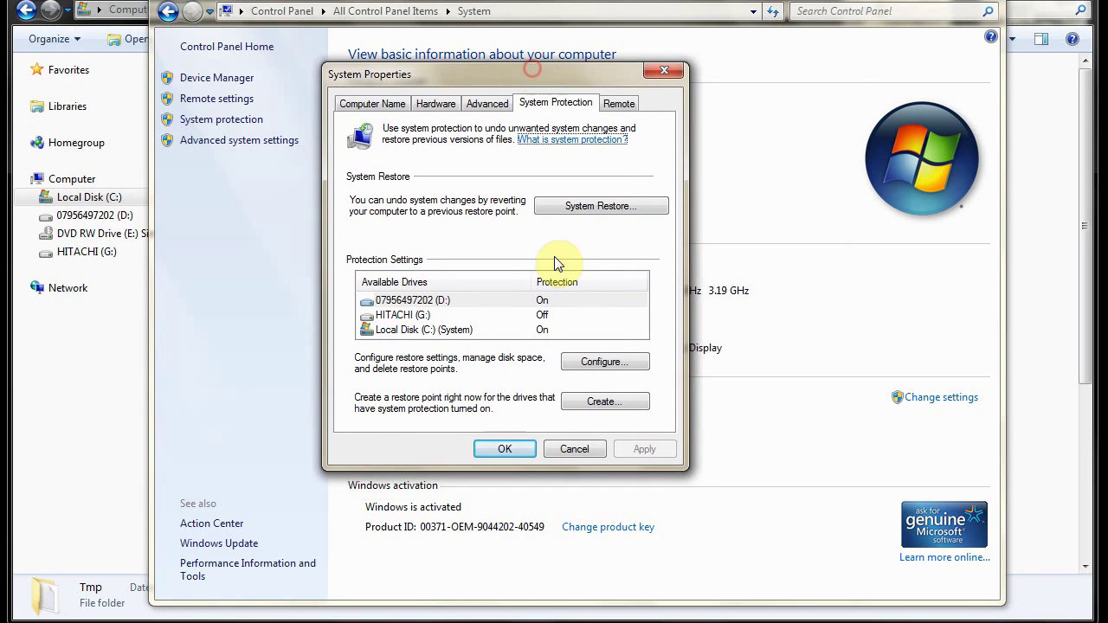
click(409, 331)
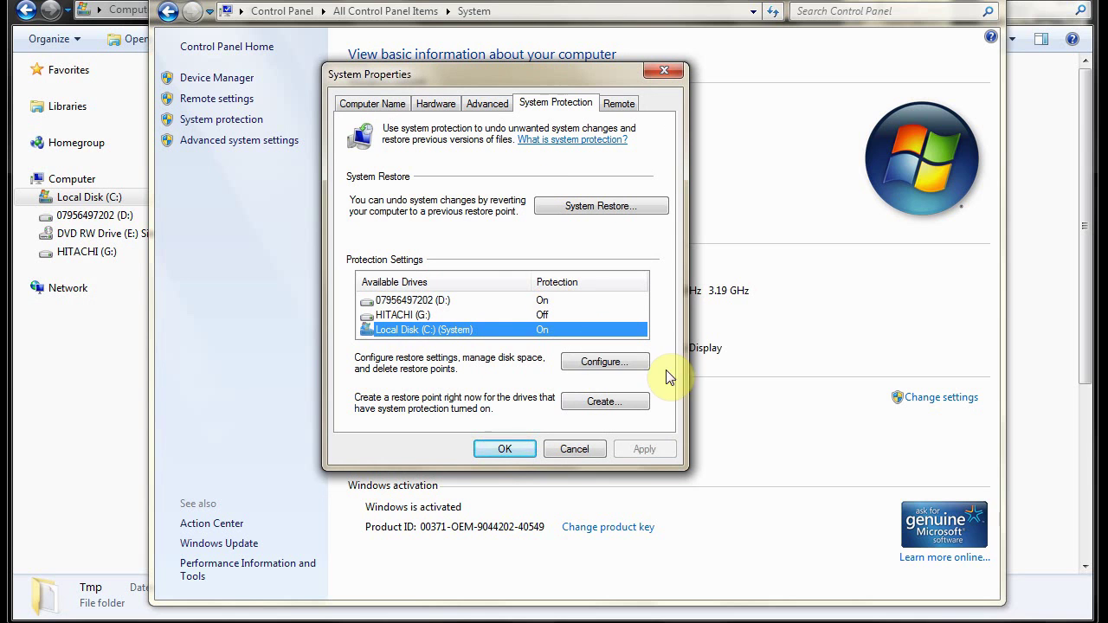
click(591, 366)
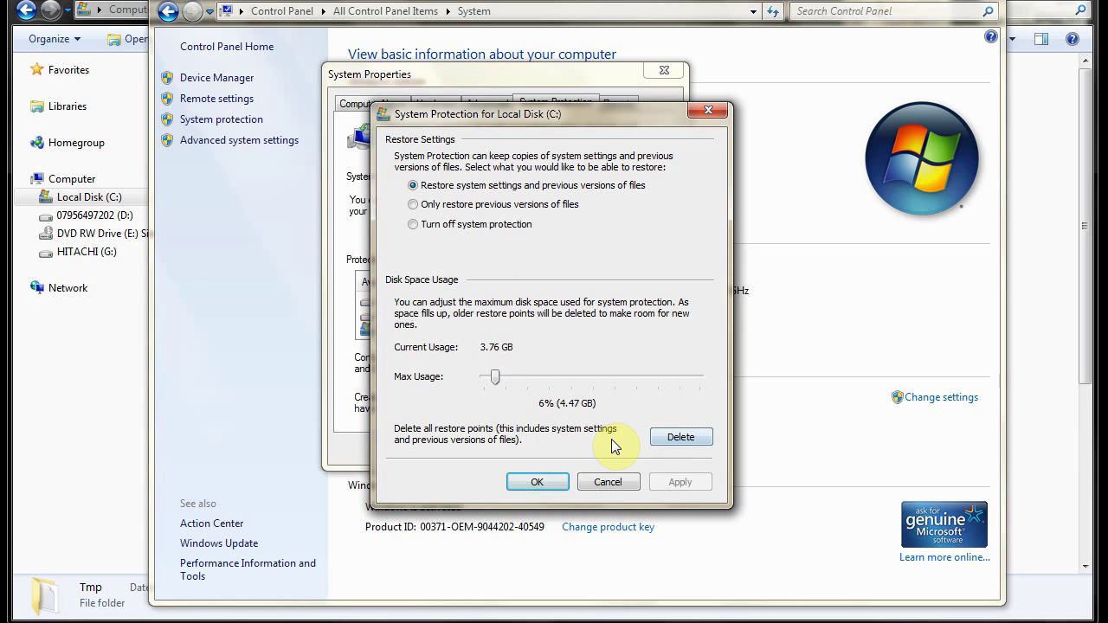
Close the C: settings, review drive D:'s restore settings unchanged, and close System Properties
click(606, 483)
click(482, 300)
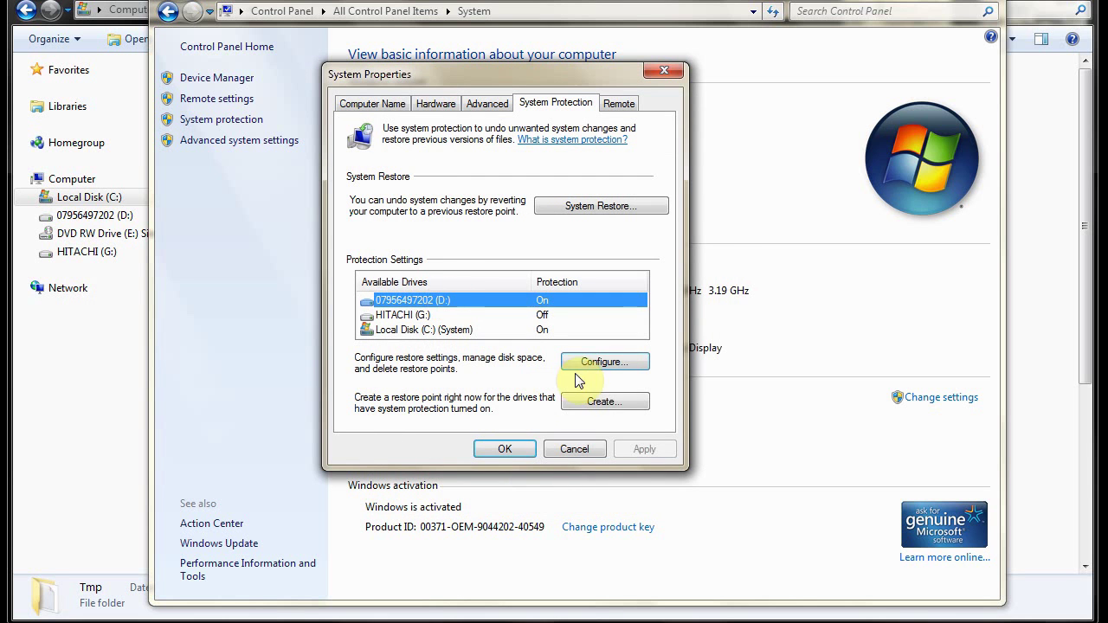
click(604, 365)
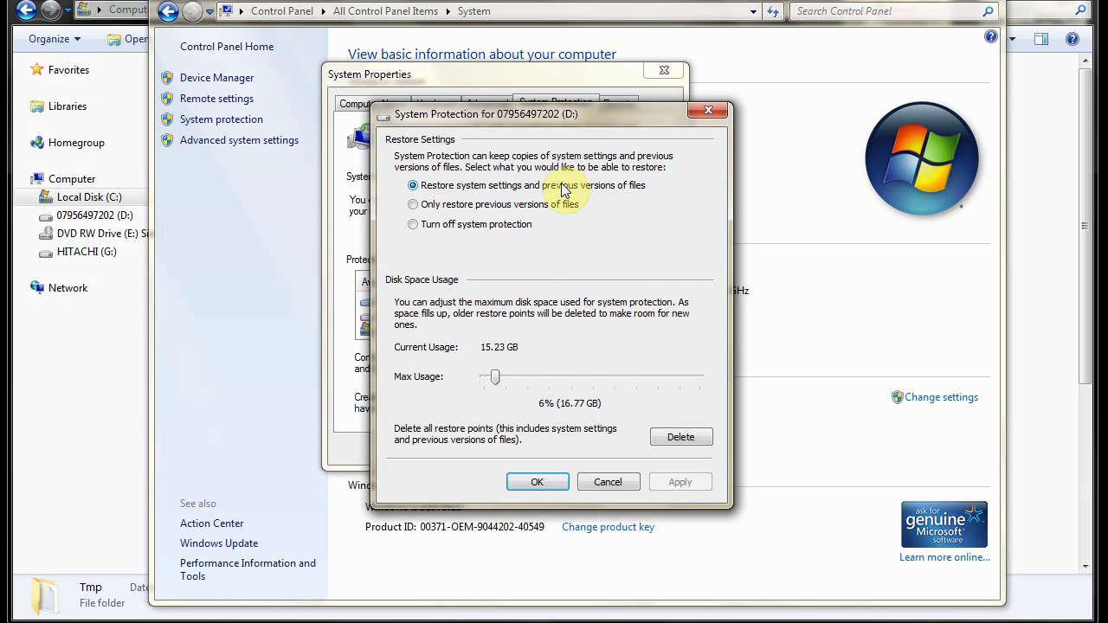
click(616, 486)
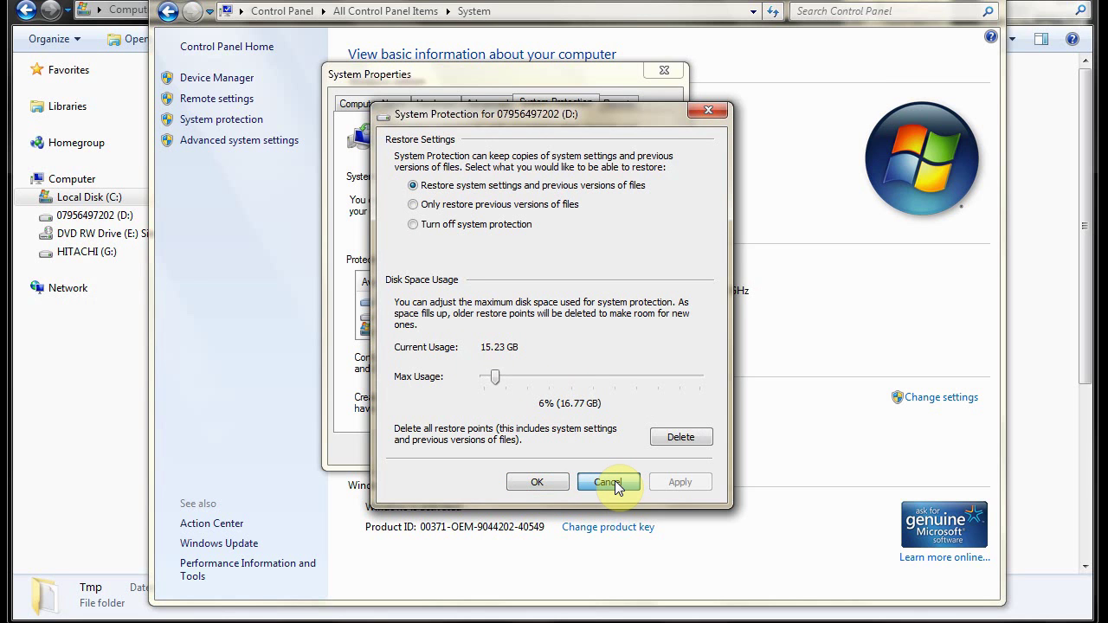
click(615, 486)
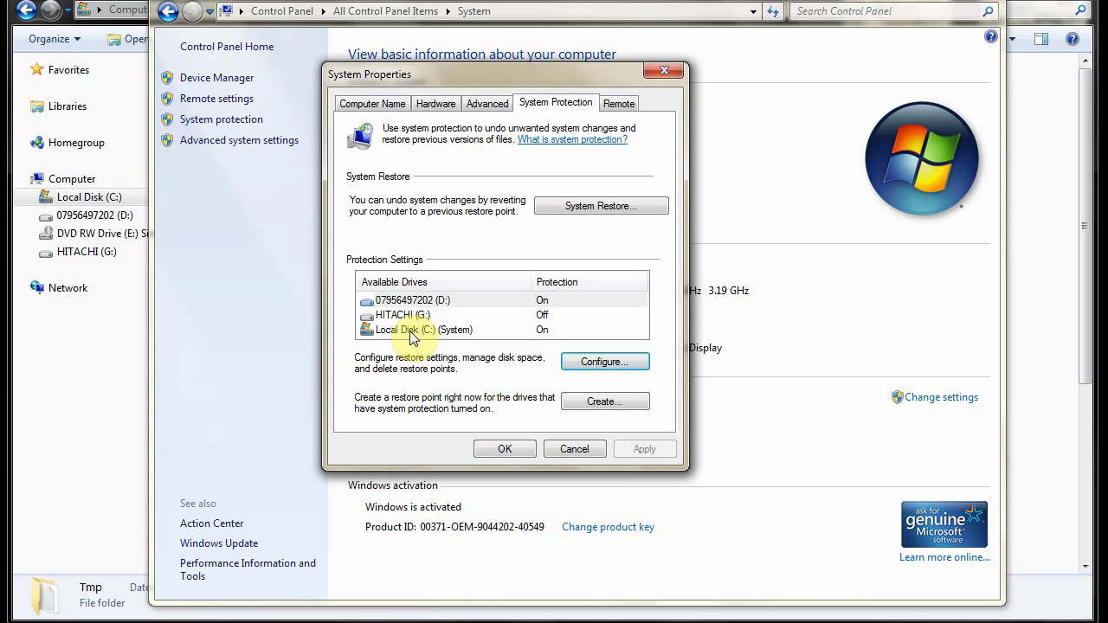
click(574, 449)
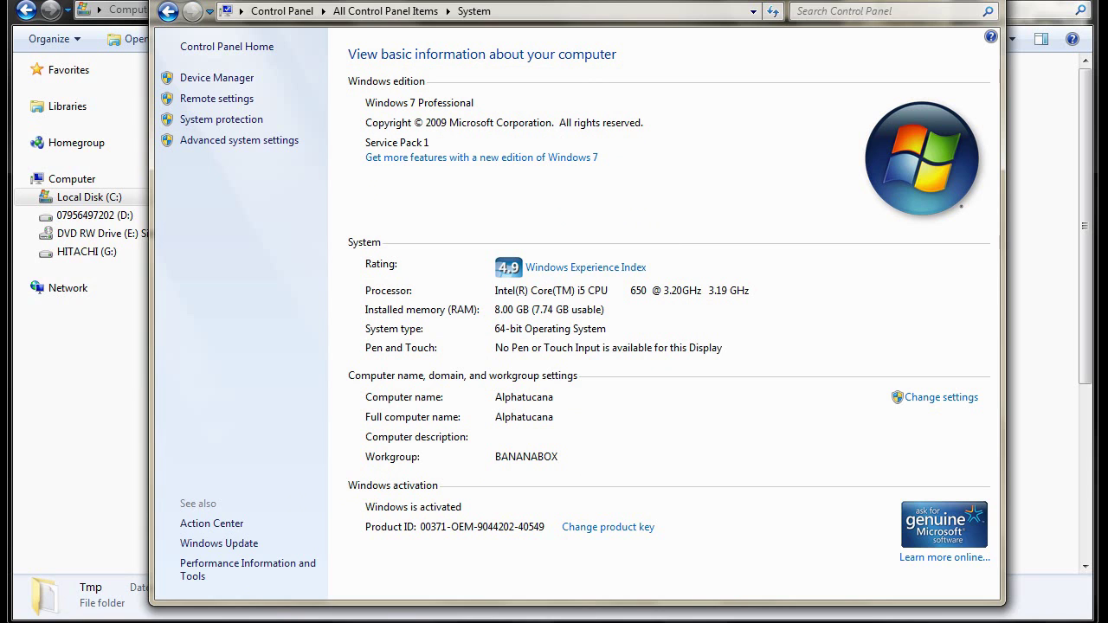
Enter services.msc in the Run box, then close it without running
key(super)
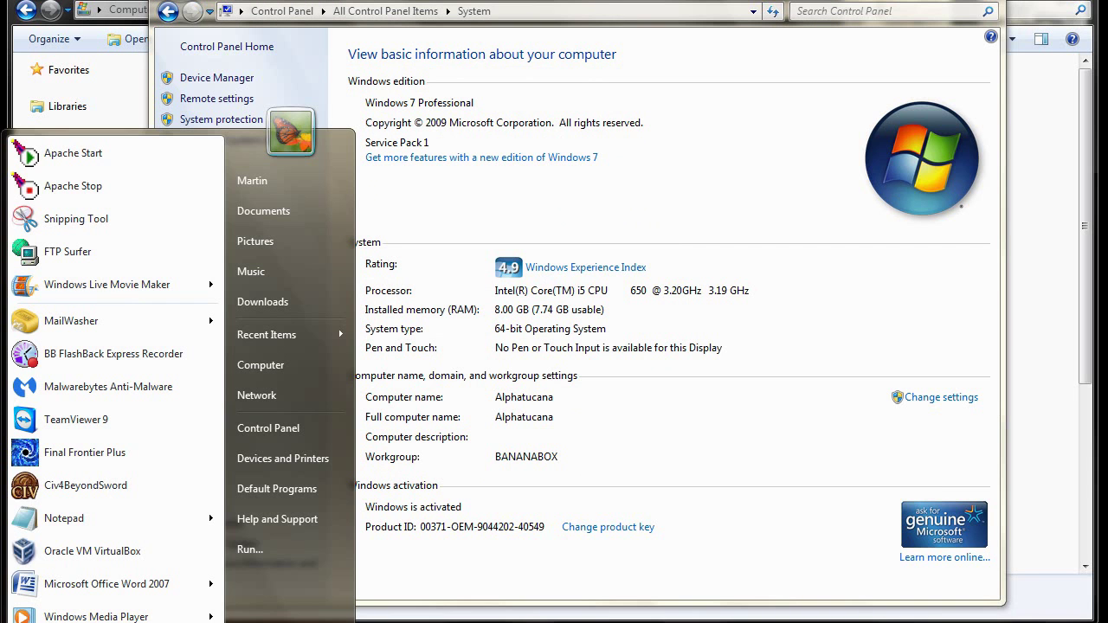
click(262, 555)
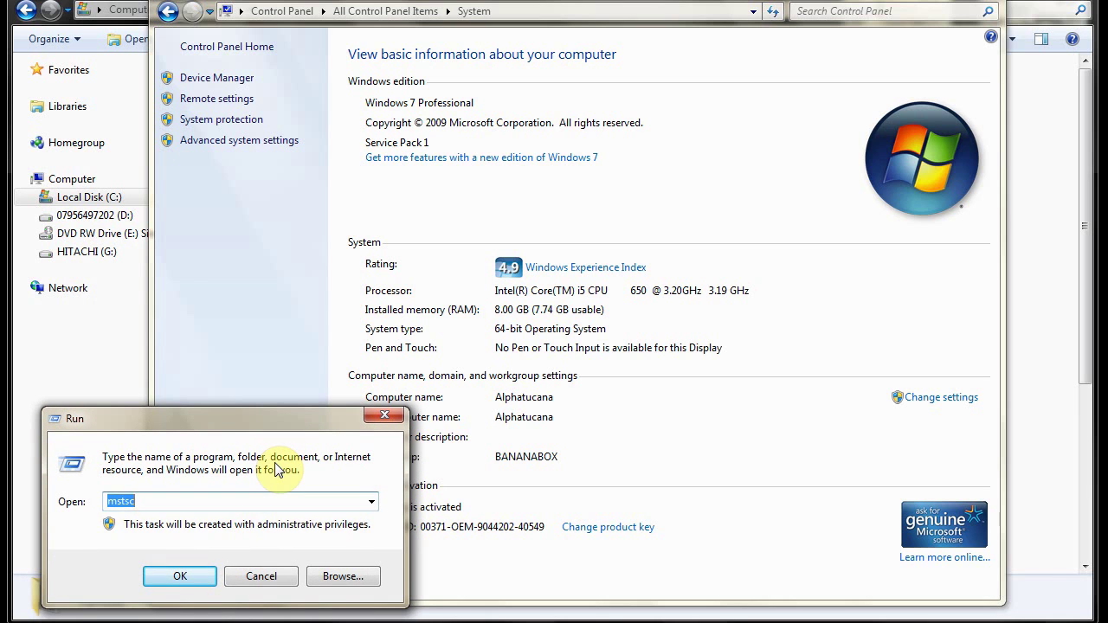
text(services)
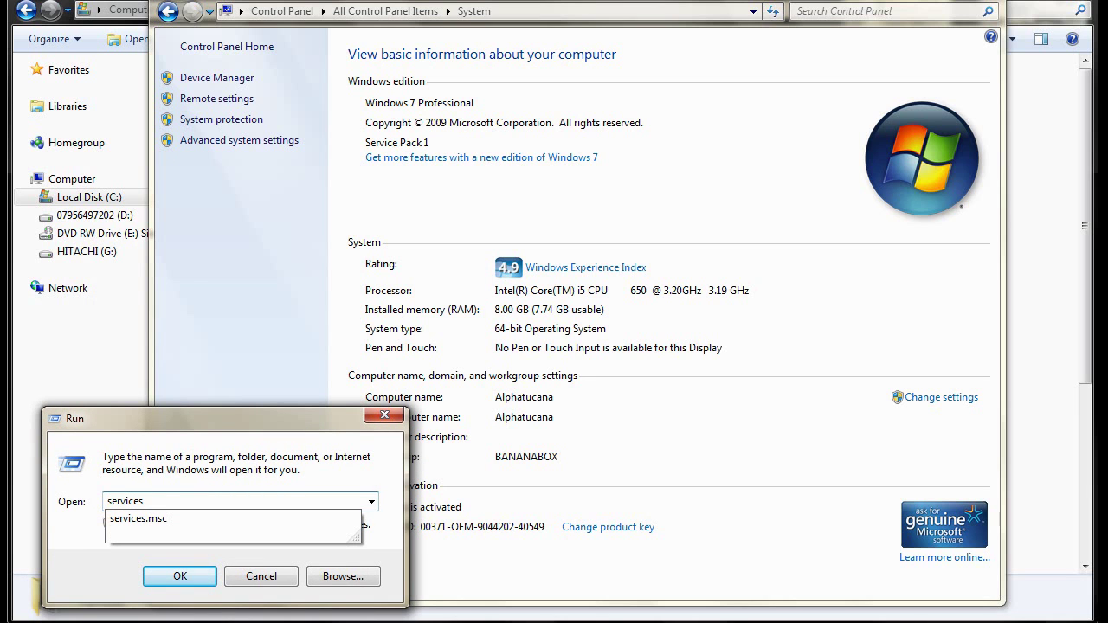
text(.msc)
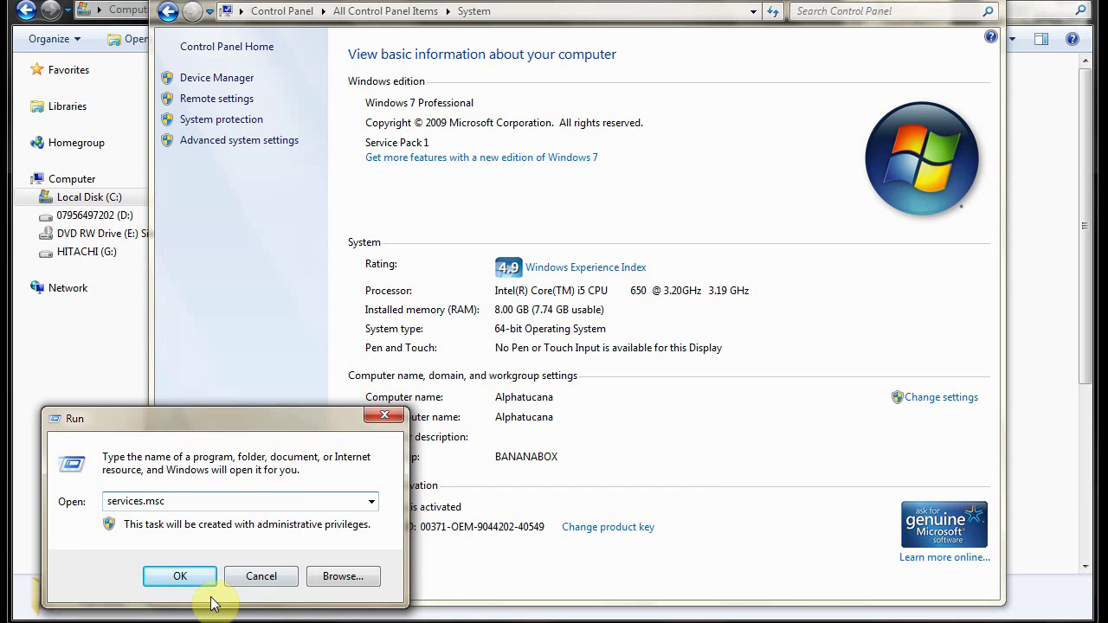
click(258, 576)
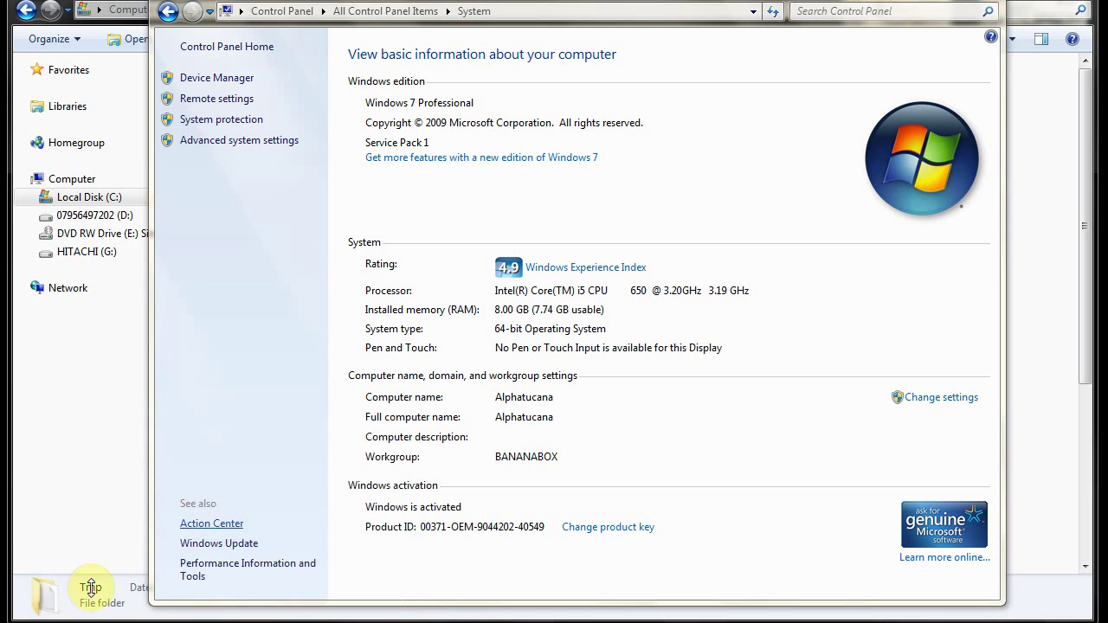
Search 'services' in the Start menu and launch the Services console
key(super)
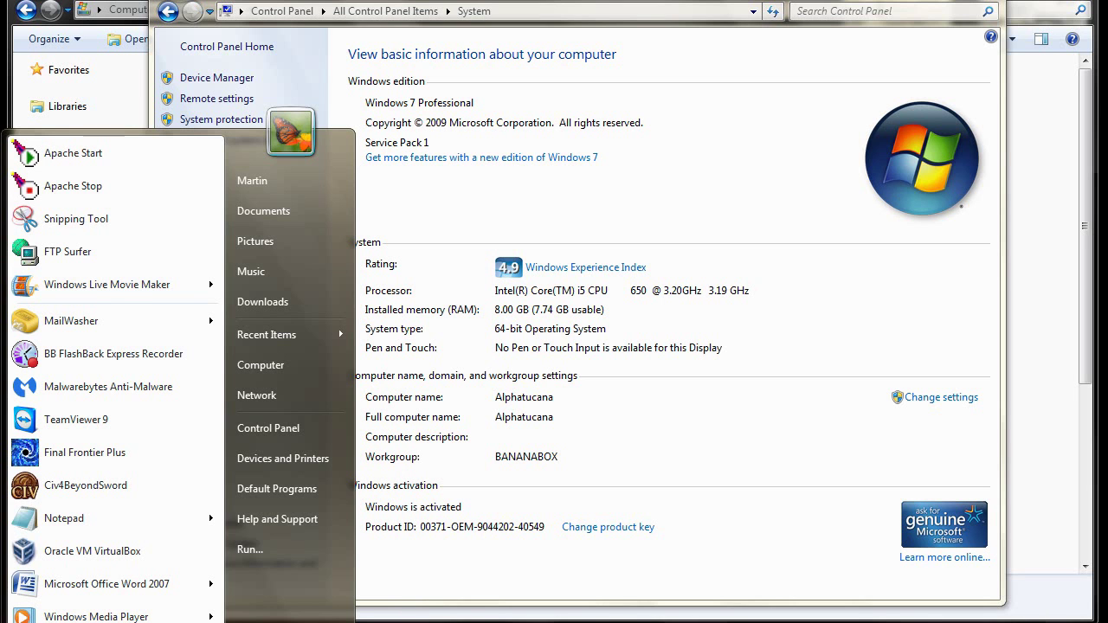
text(services)
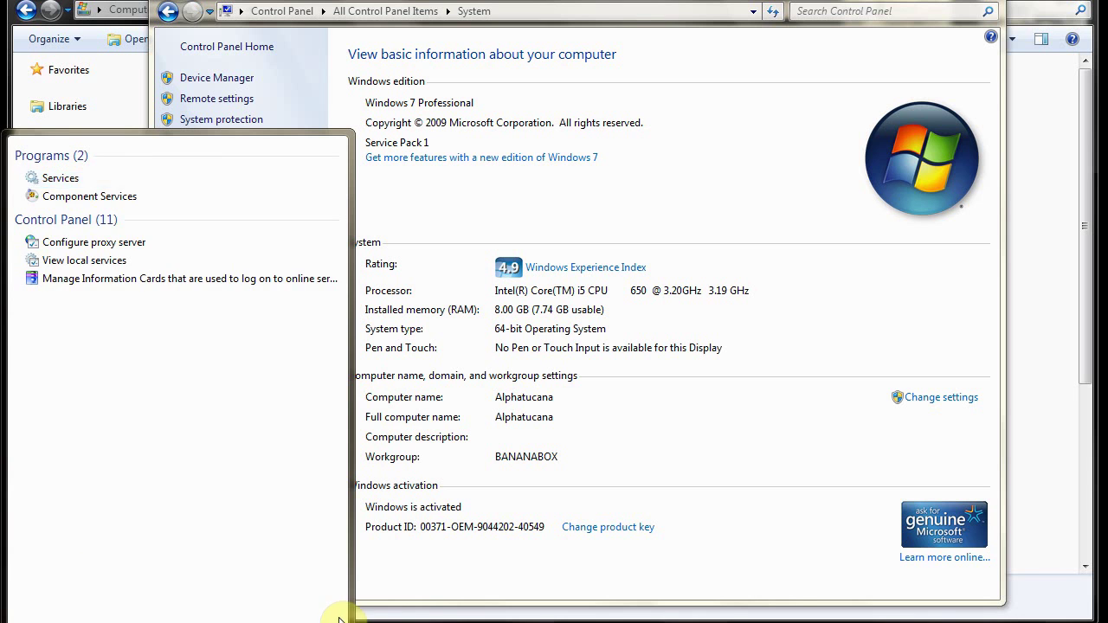
right_click(69, 180)
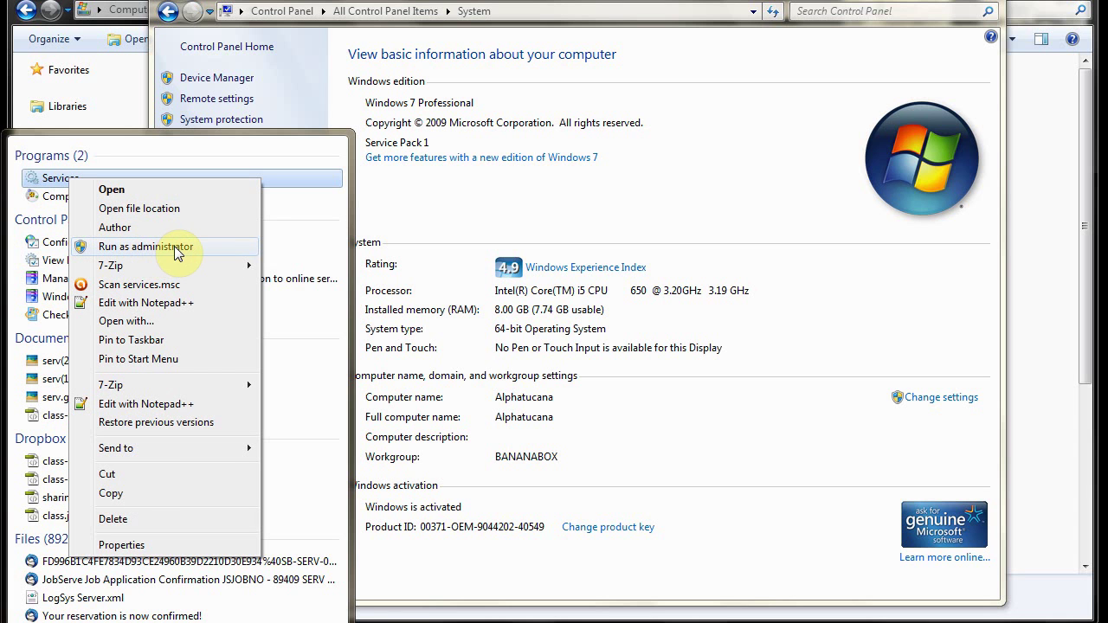
key(Escape)
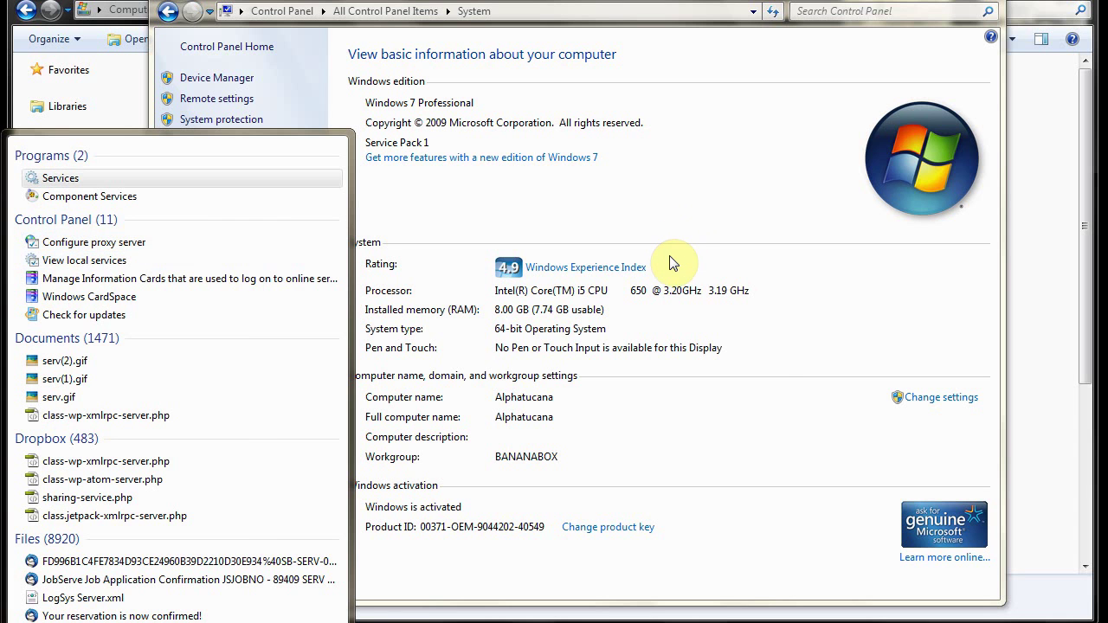
key(Return)
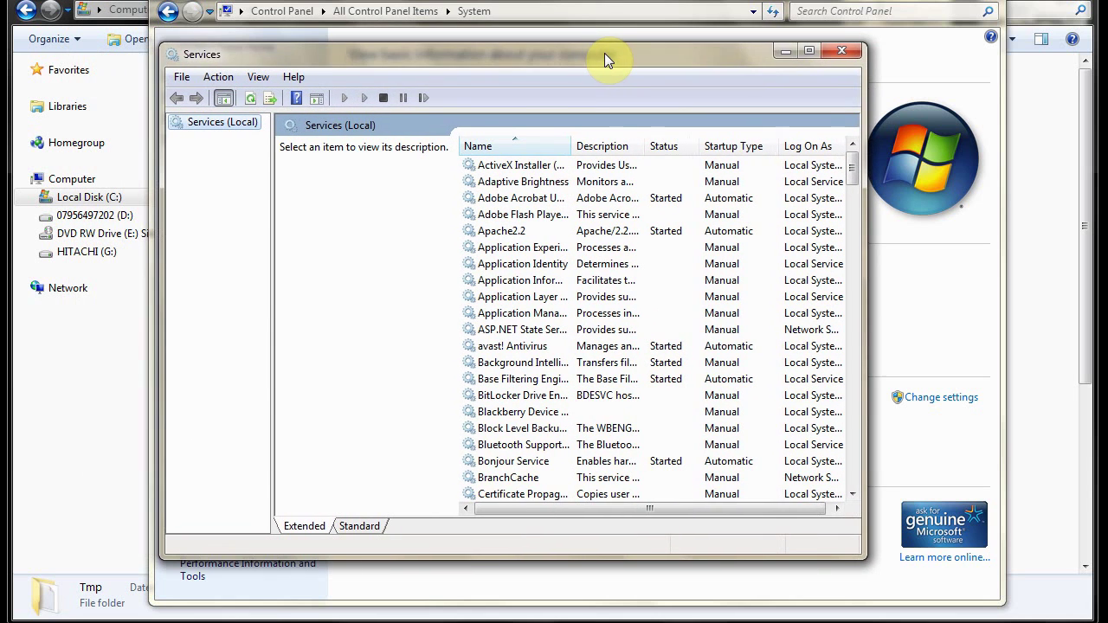
Widen the Name column and select Volume Shadow Copy, confirming its status is Started
click(603, 53)
drag(572, 147, 643, 145)
drag(848, 168, 849, 487)
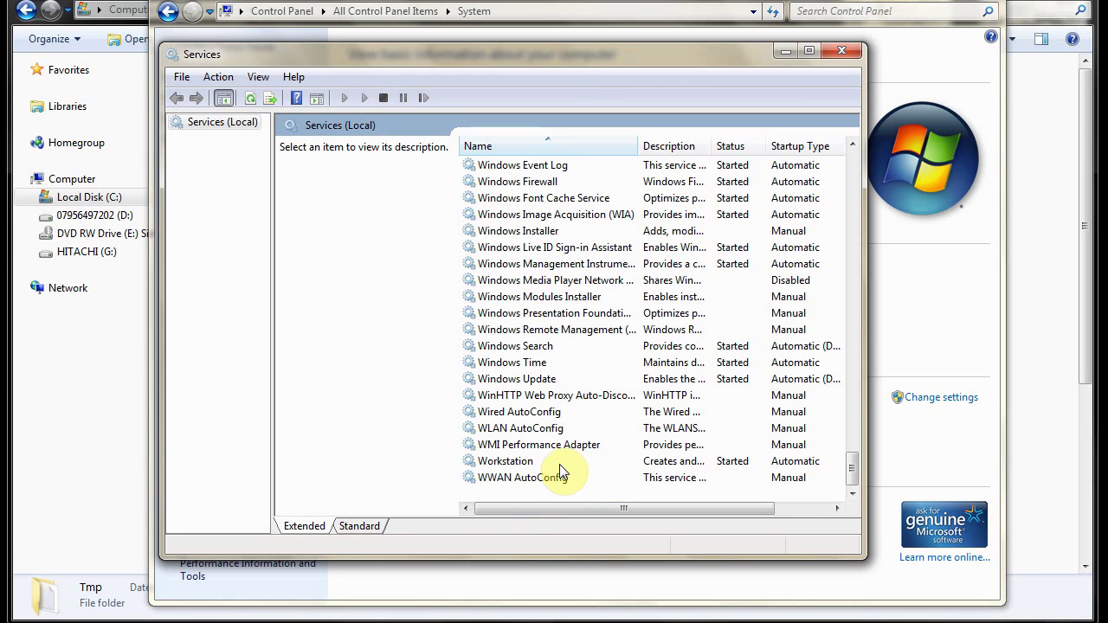
scroll(591, 446, up, 3)
scroll(606, 448, up, 1)
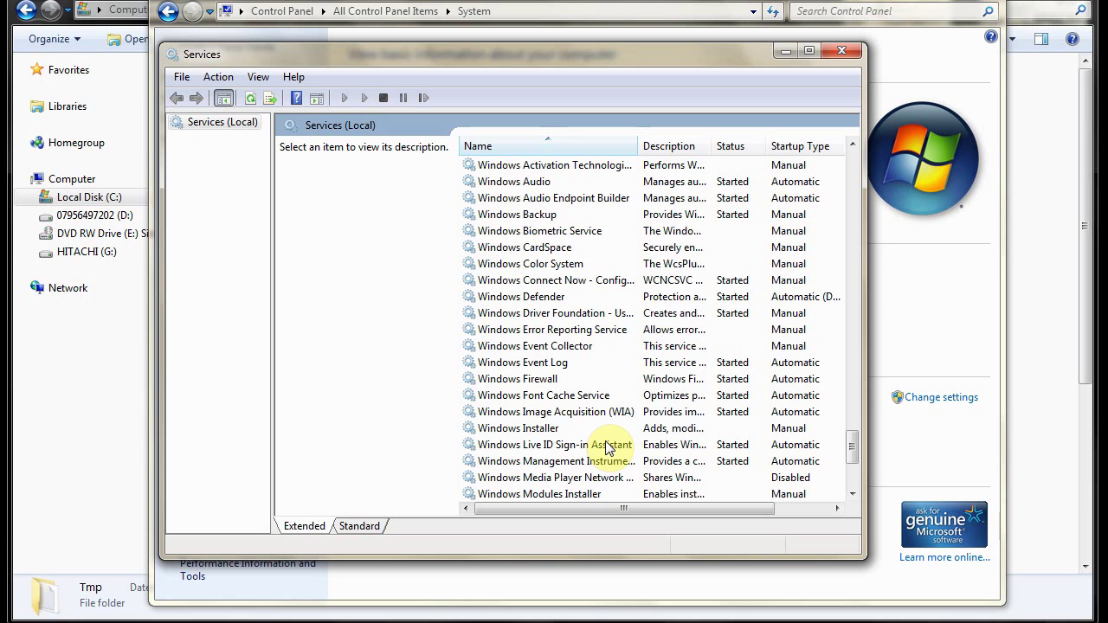
scroll(606, 446, up, 1)
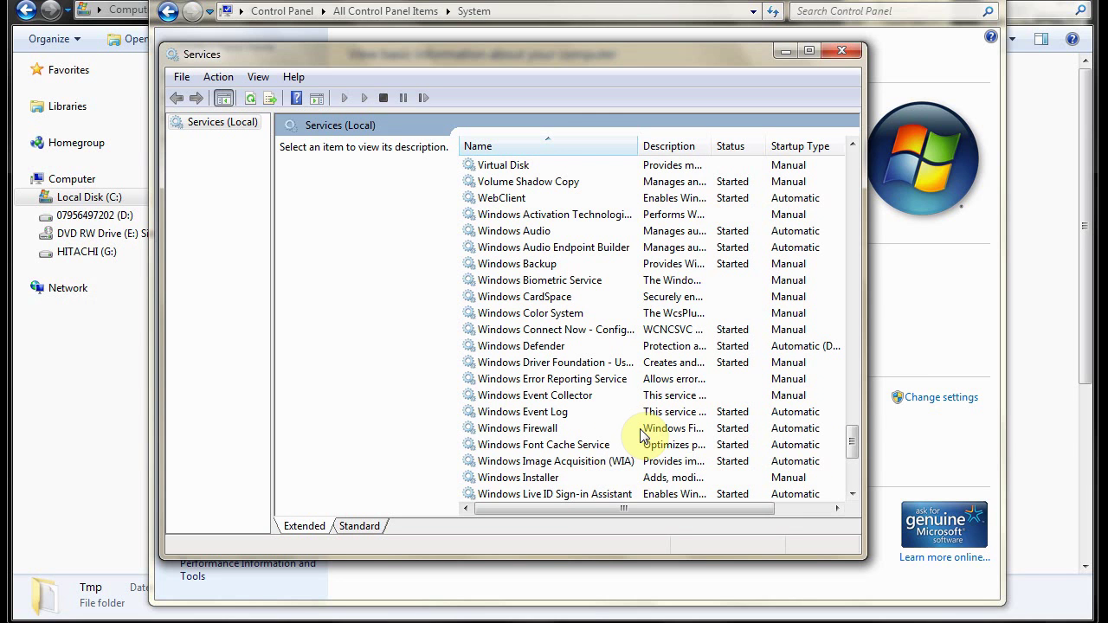
scroll(638, 434, up, 1)
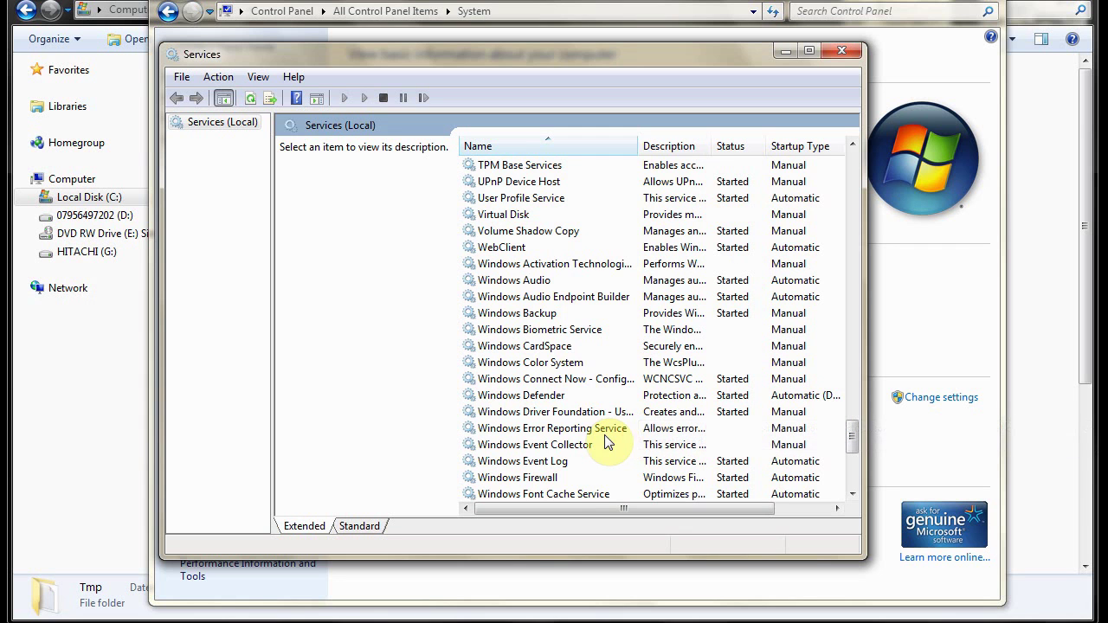
scroll(631, 433, up, 1)
scroll(630, 433, up, 1)
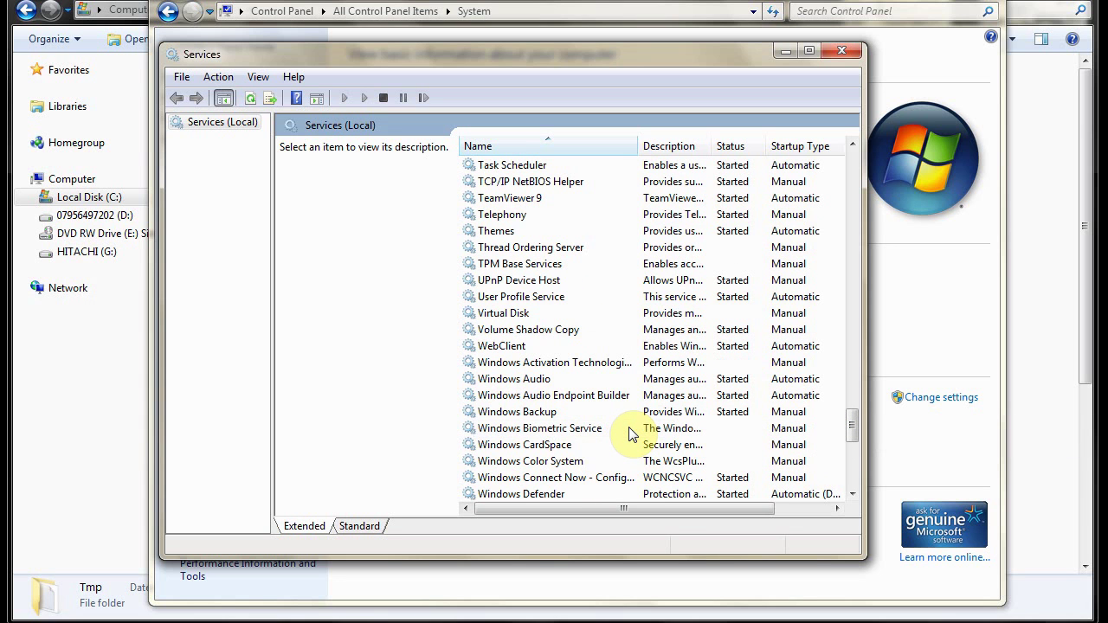
click(571, 338)
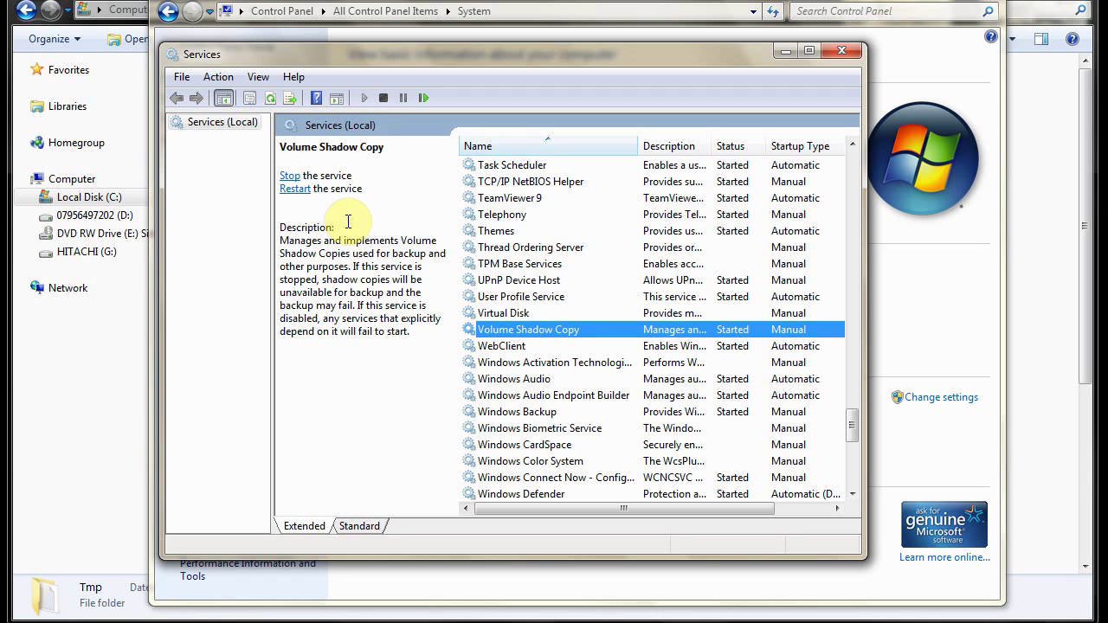
Open Volume Shadow Copy properties, keep the startup type Manual, and close with OK
right_click(521, 331)
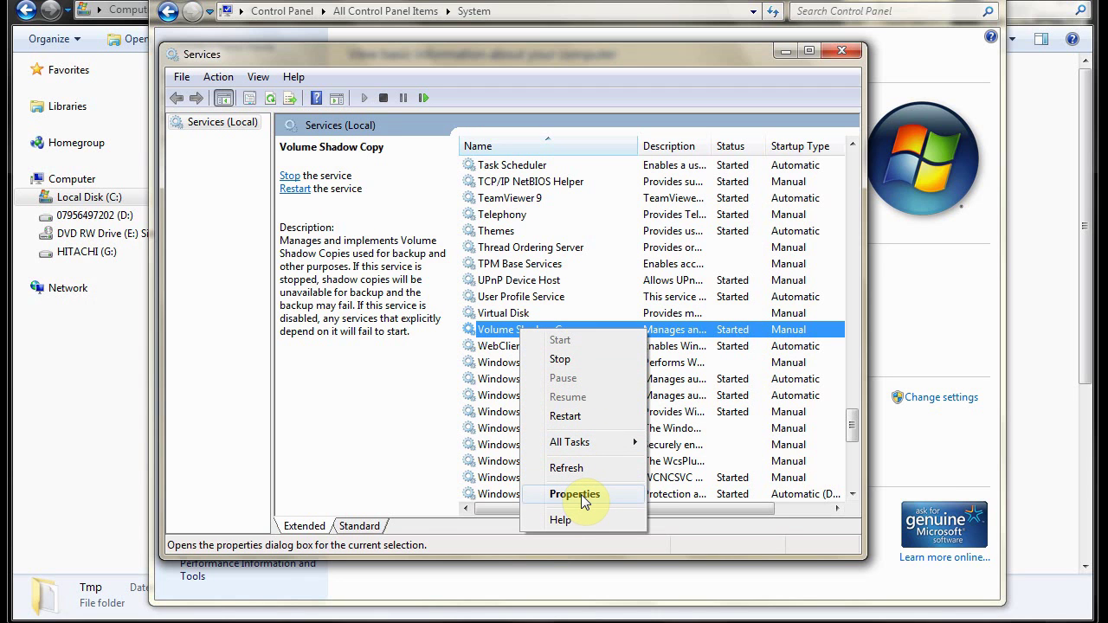
mouse_move(585, 444)
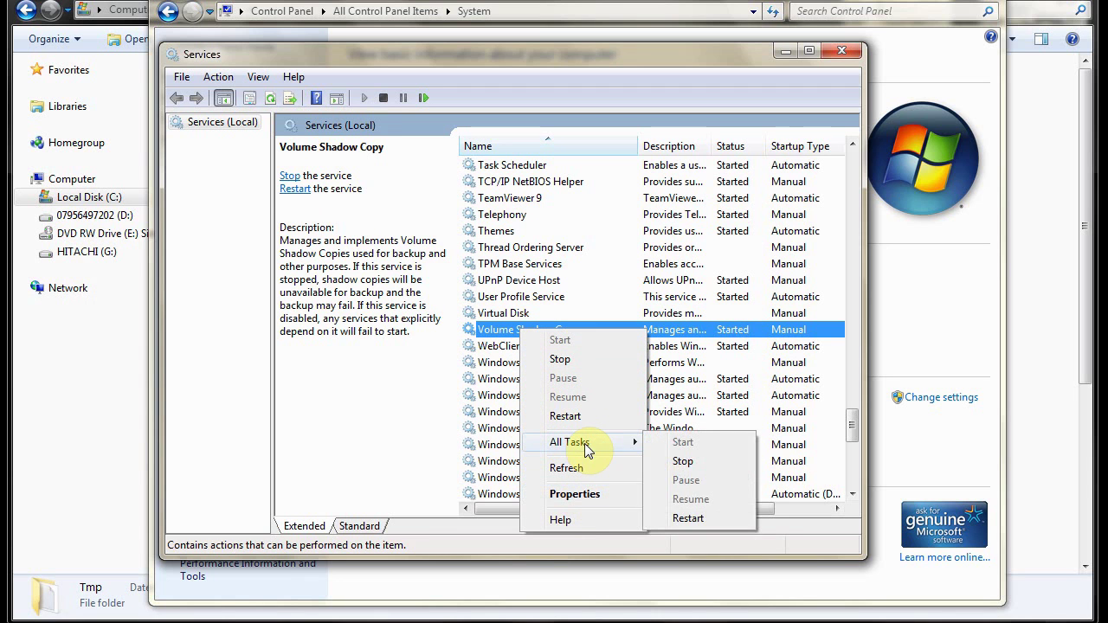
click(577, 495)
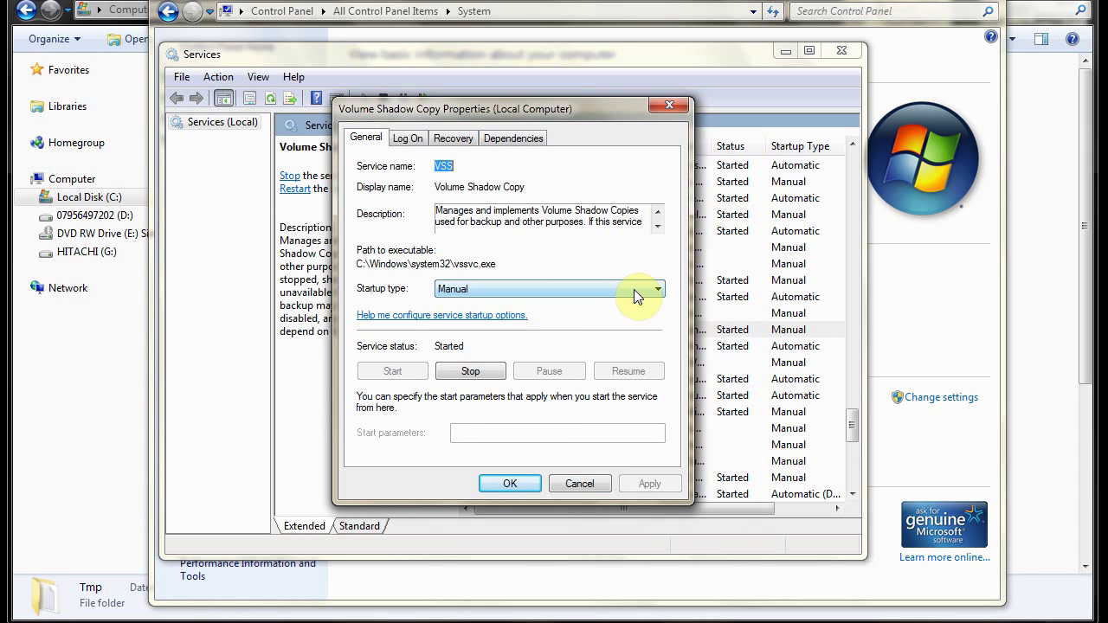
click(660, 289)
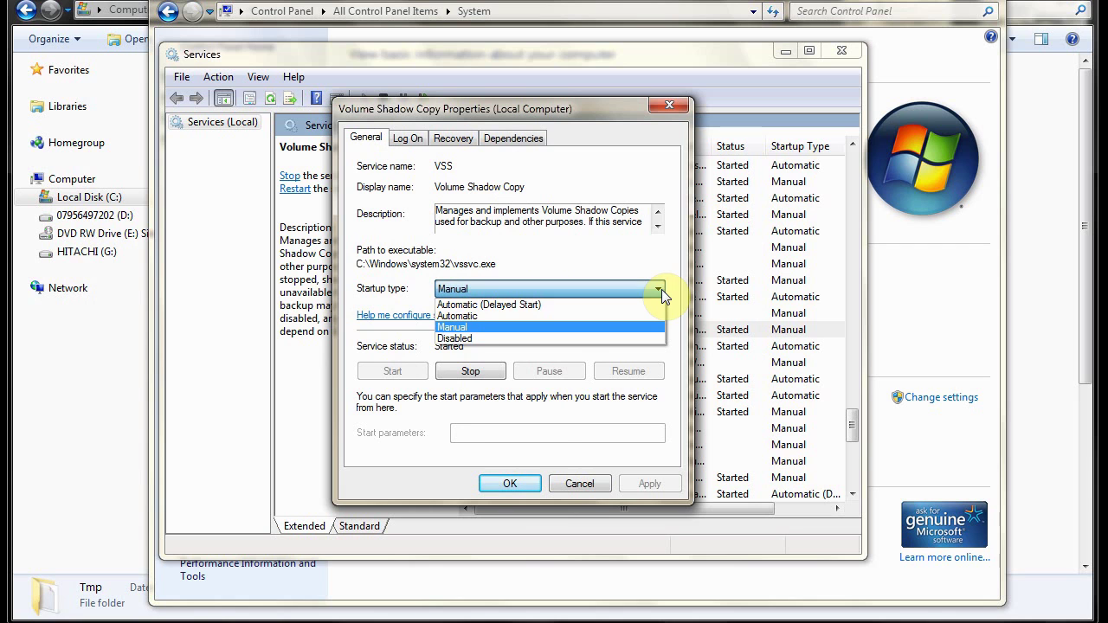
click(452, 328)
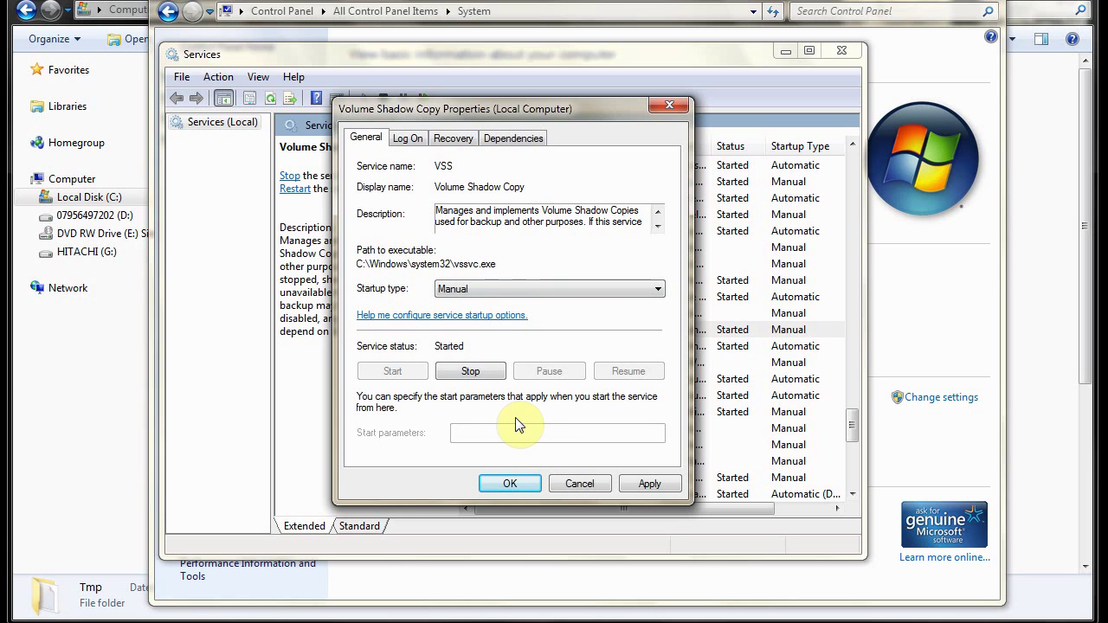
click(577, 483)
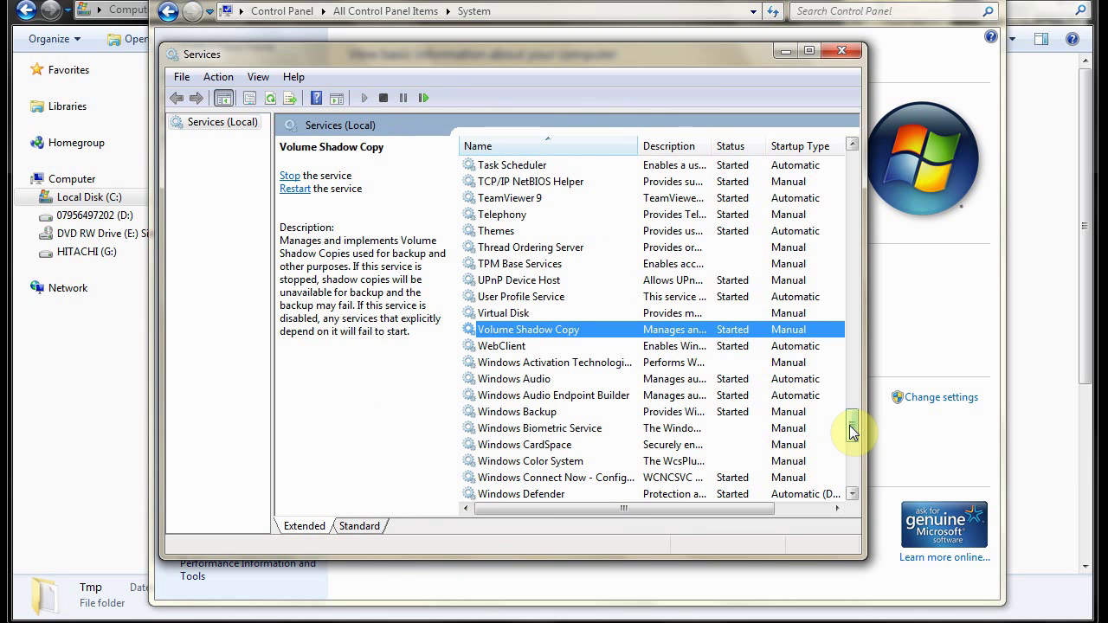
Open Microsoft Software Shadow Copy Provider's properties, confirm it is Started, and close them unchanged
drag(849, 425, 824, 280)
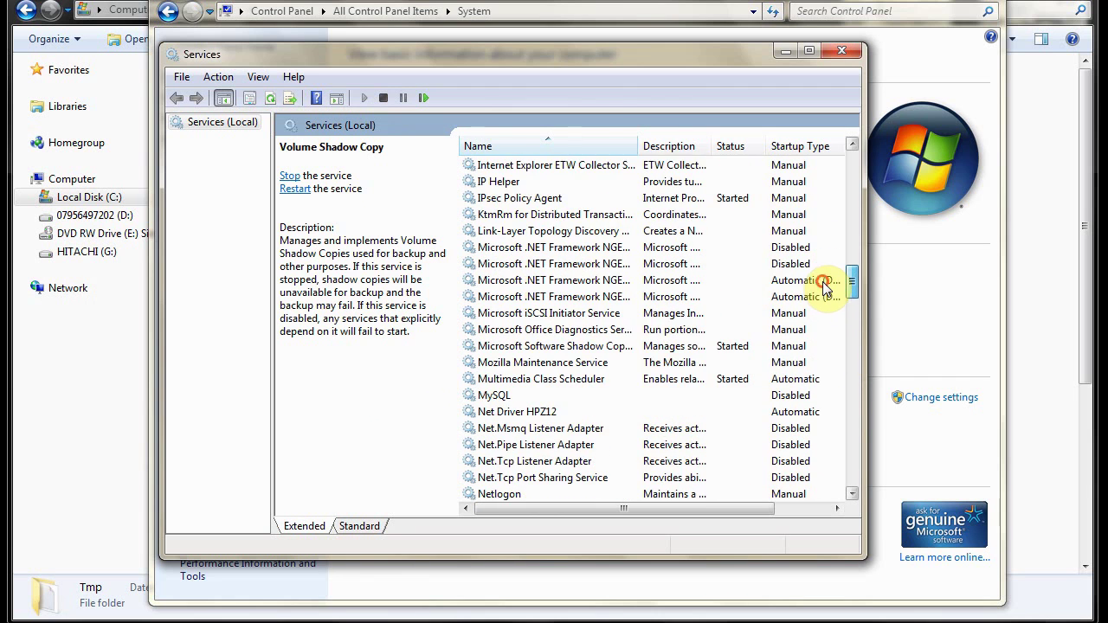
click(582, 346)
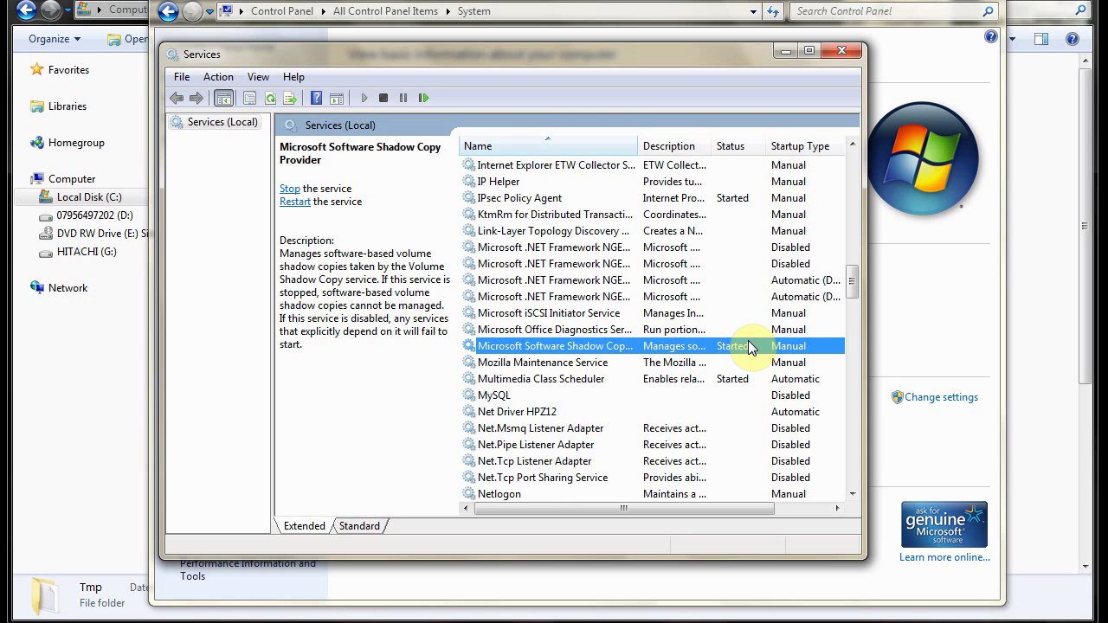
right_click(536, 353)
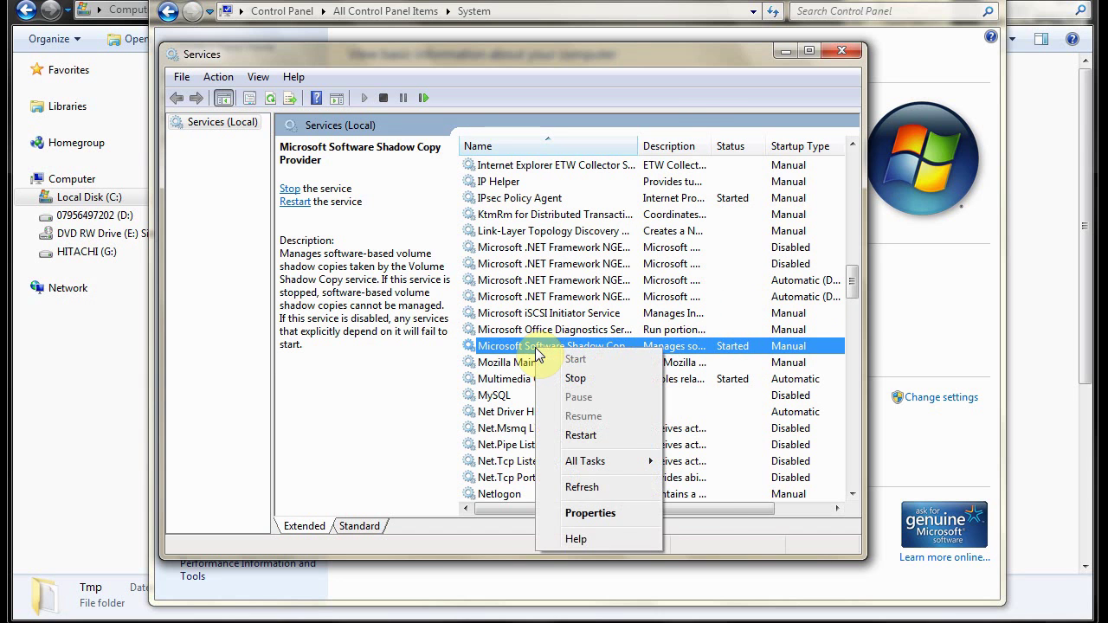
click(583, 512)
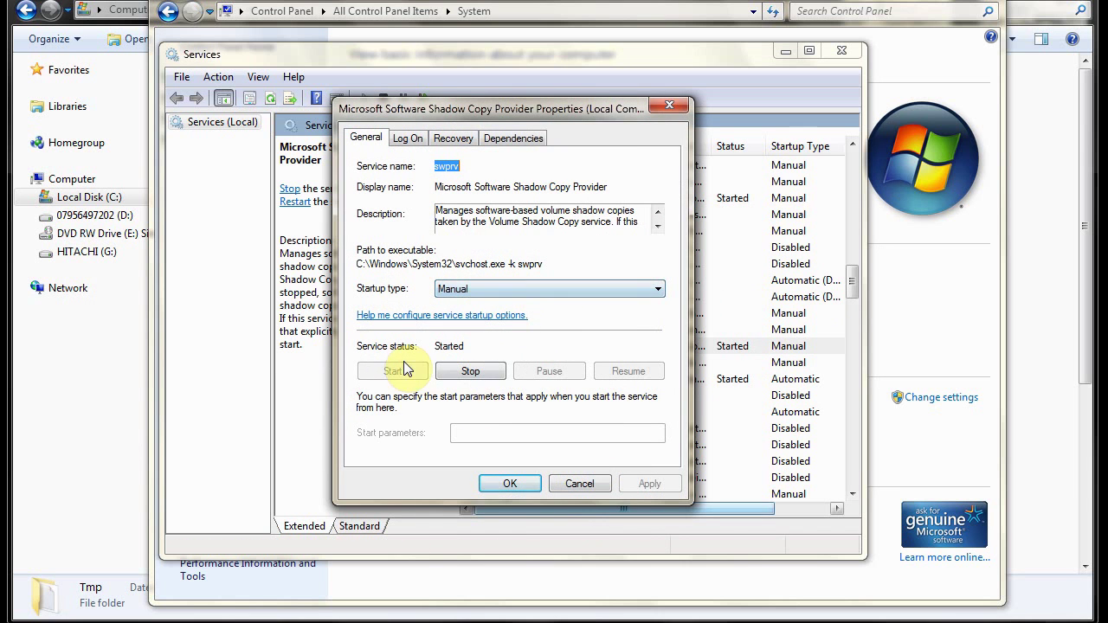
click(580, 483)
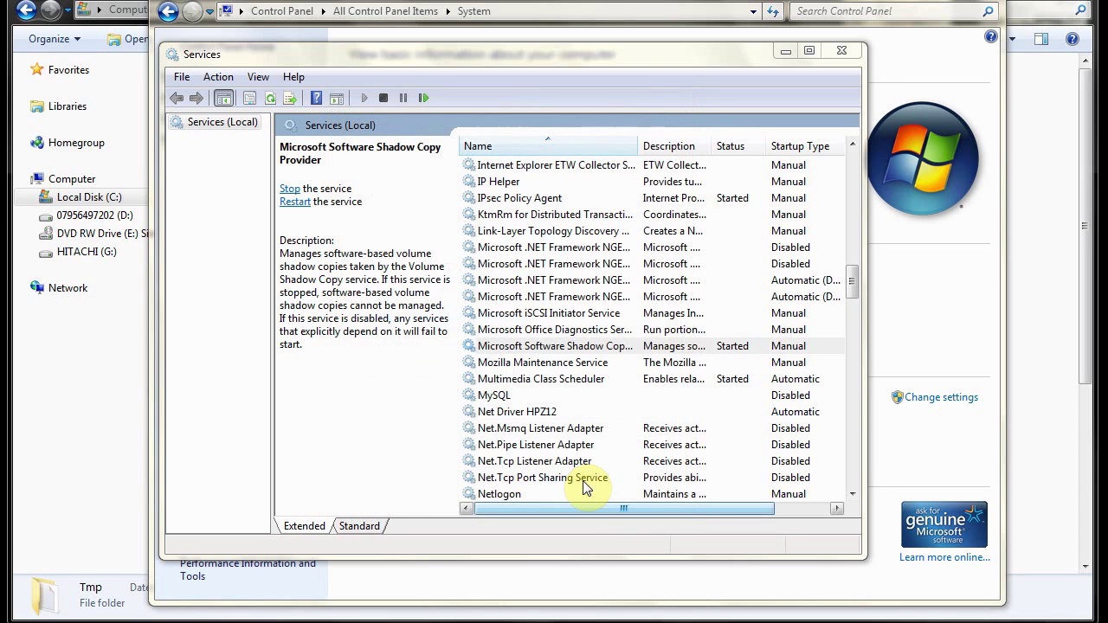
scroll(766, 422, down, 2)
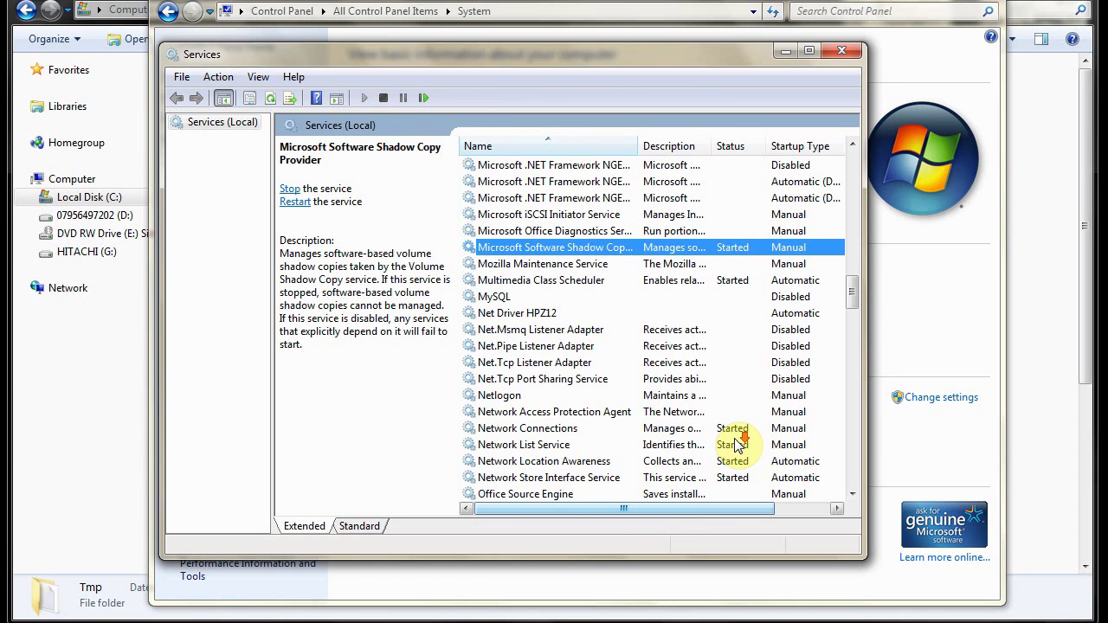
scroll(751, 414, up, 1)
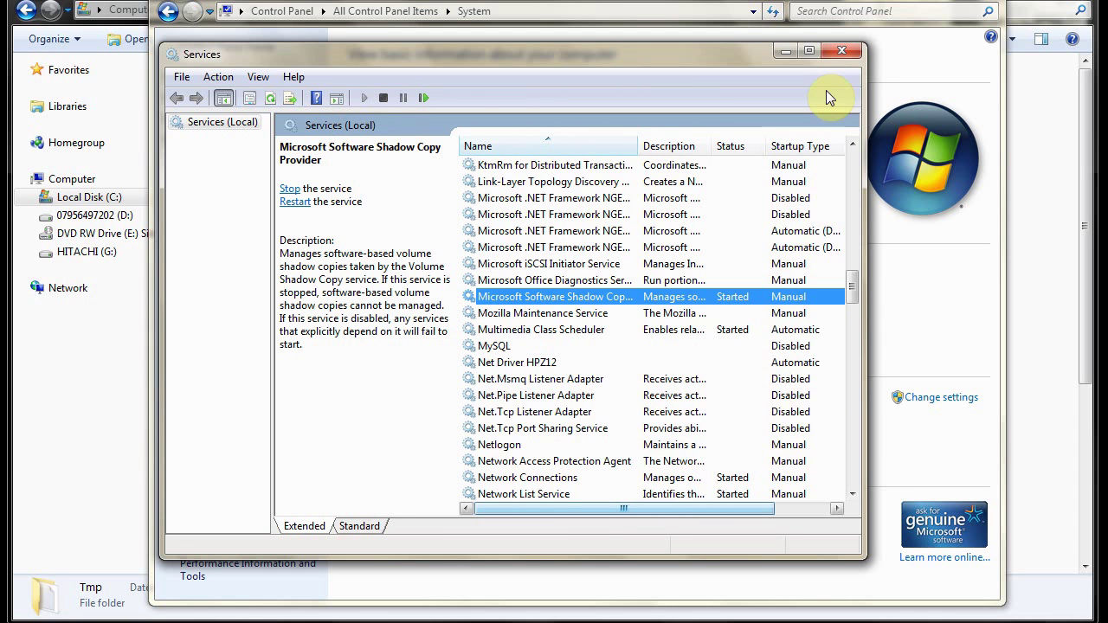
Close Services, recheck which drives have System Protection on, then dismiss System Properties and System
click(839, 54)
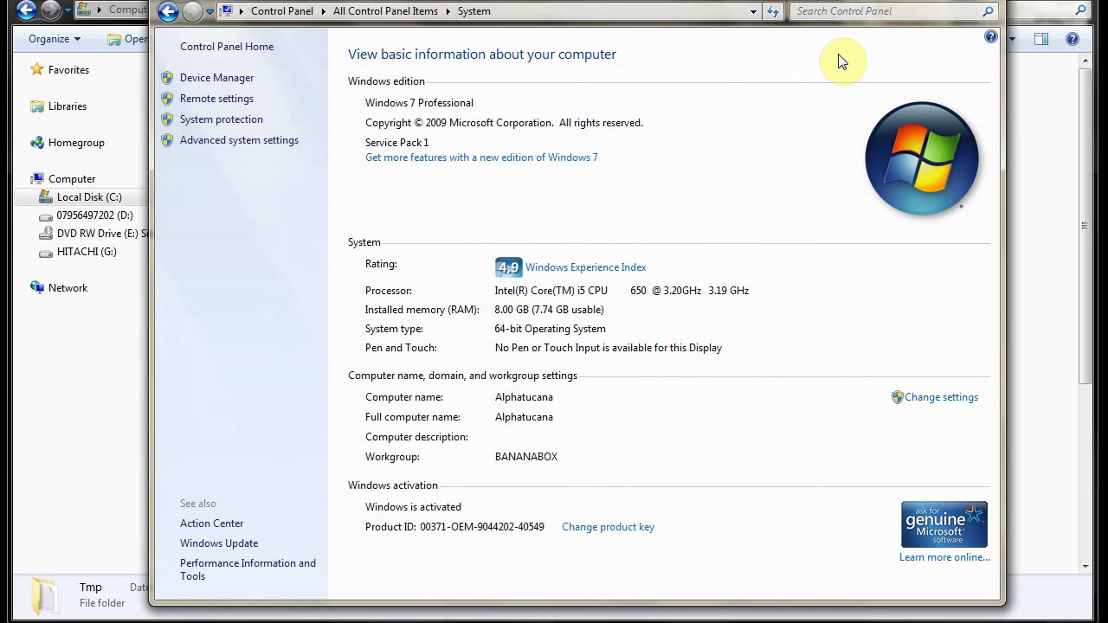
click(238, 126)
drag(426, 61, 602, 134)
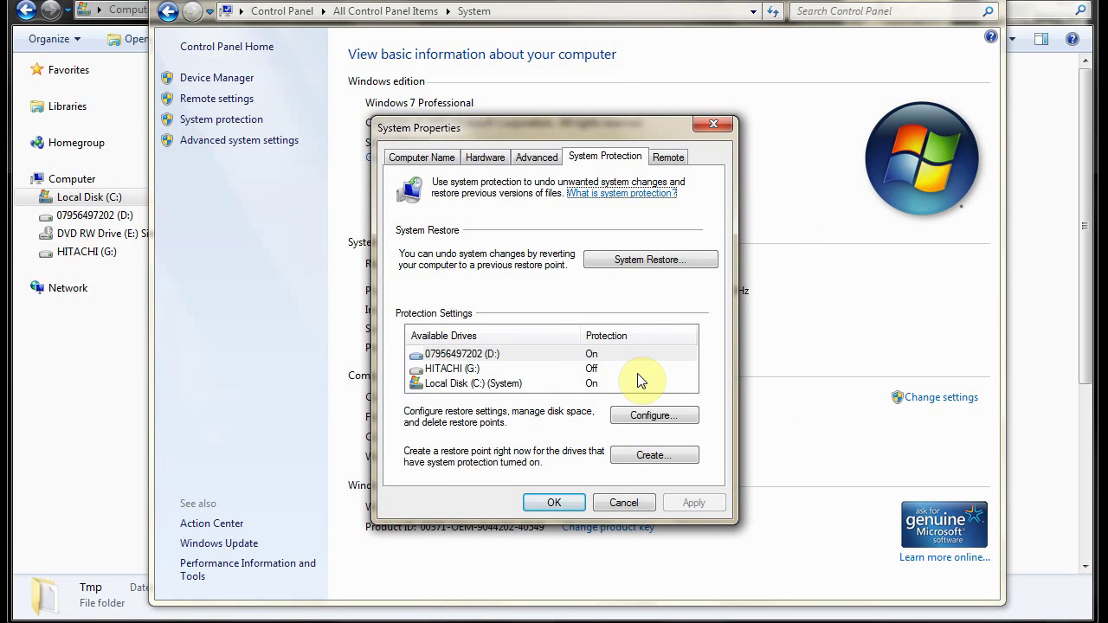
click(627, 502)
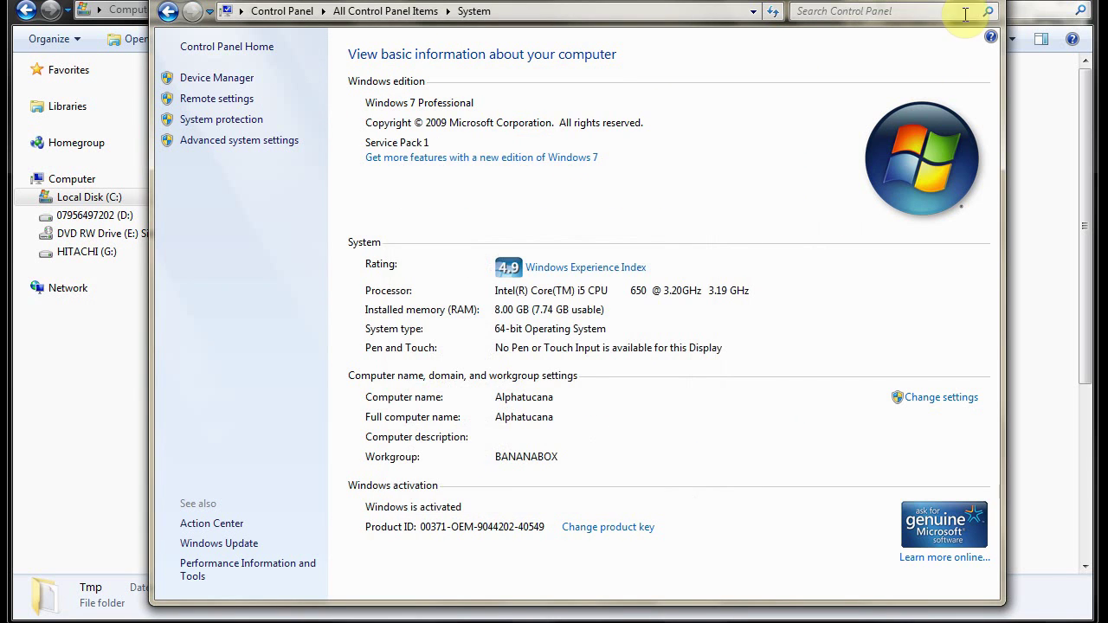
key(alt+F4)
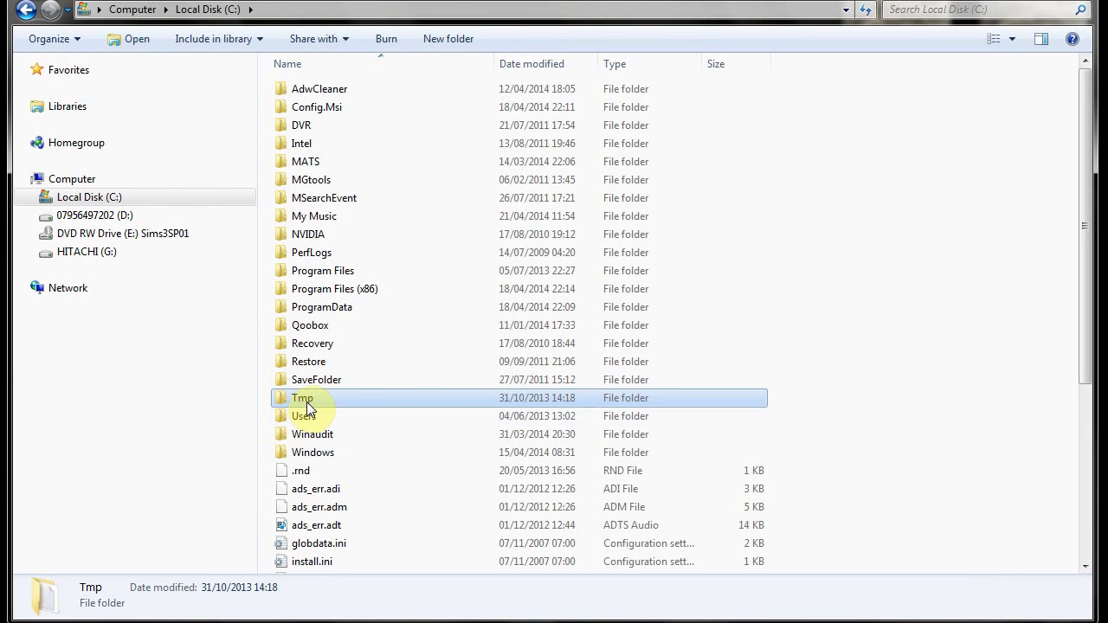
right_click(310, 401)
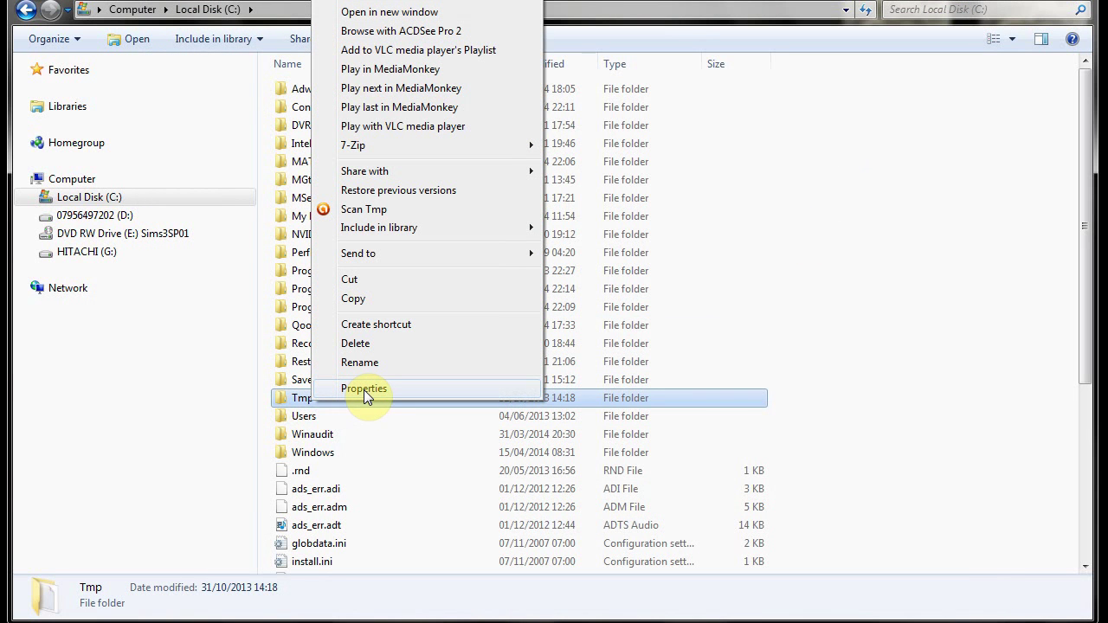
click(423, 192)
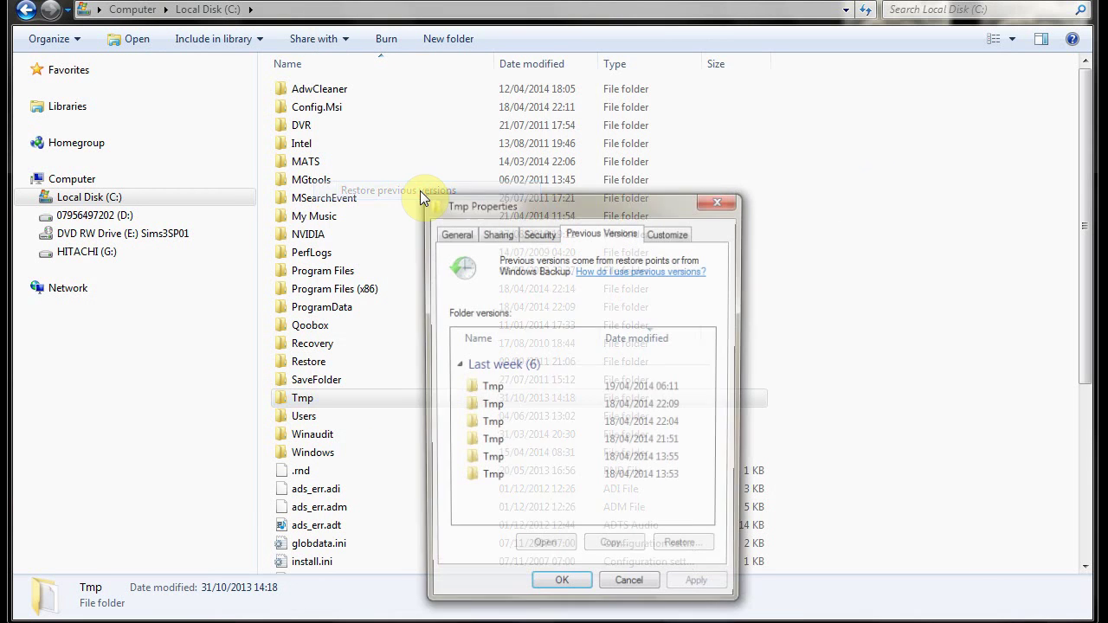
click(489, 462)
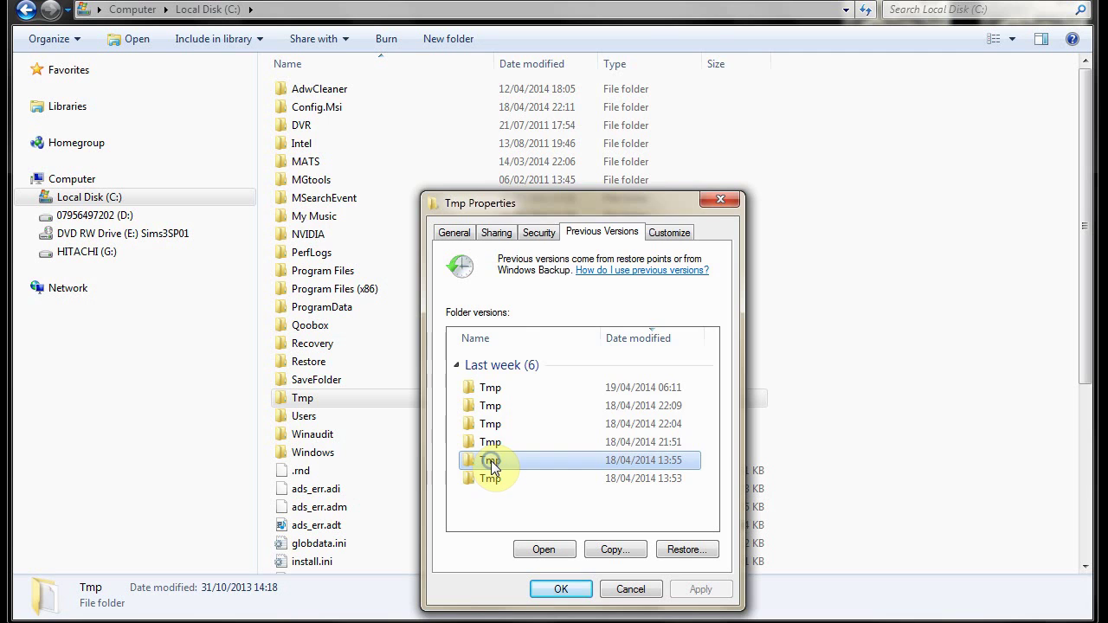
right_click(491, 465)
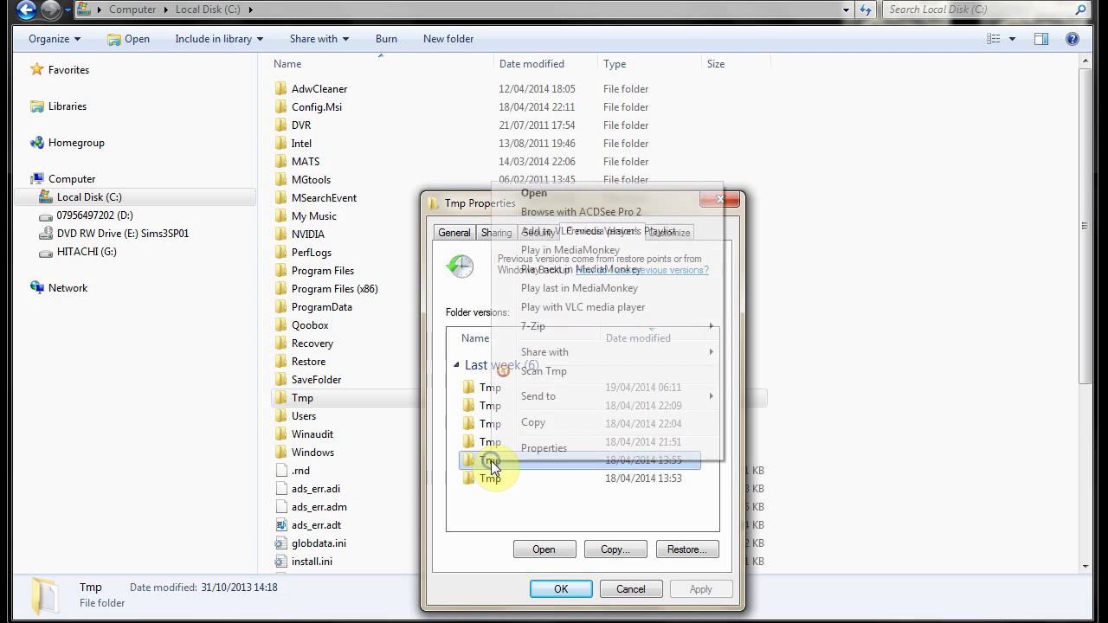
click(553, 450)
drag(655, 303, 581, 165)
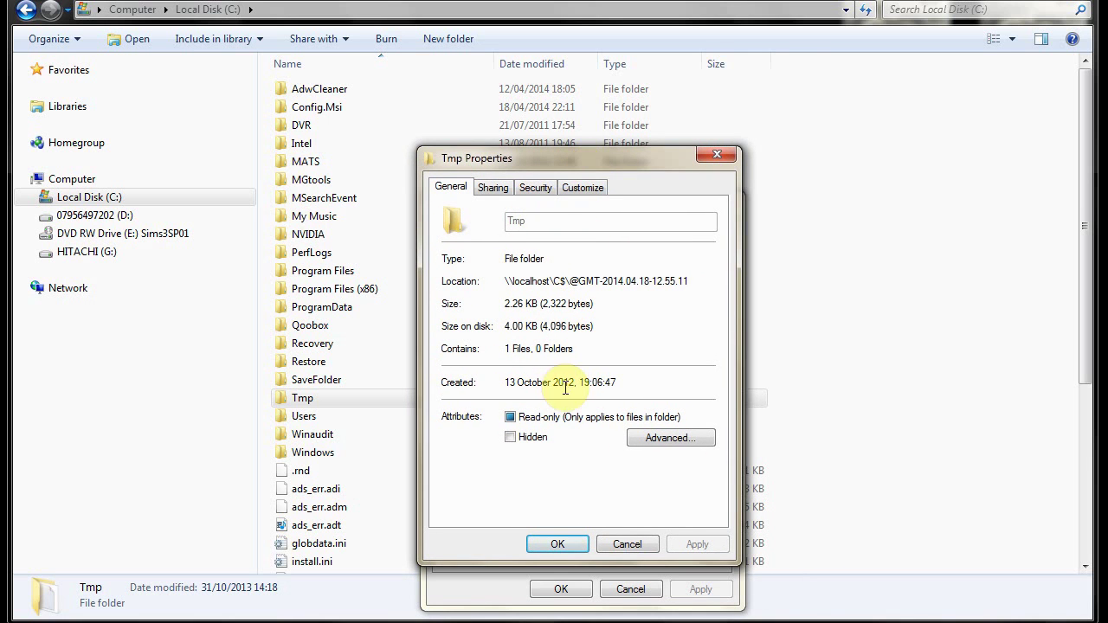
click(624, 540)
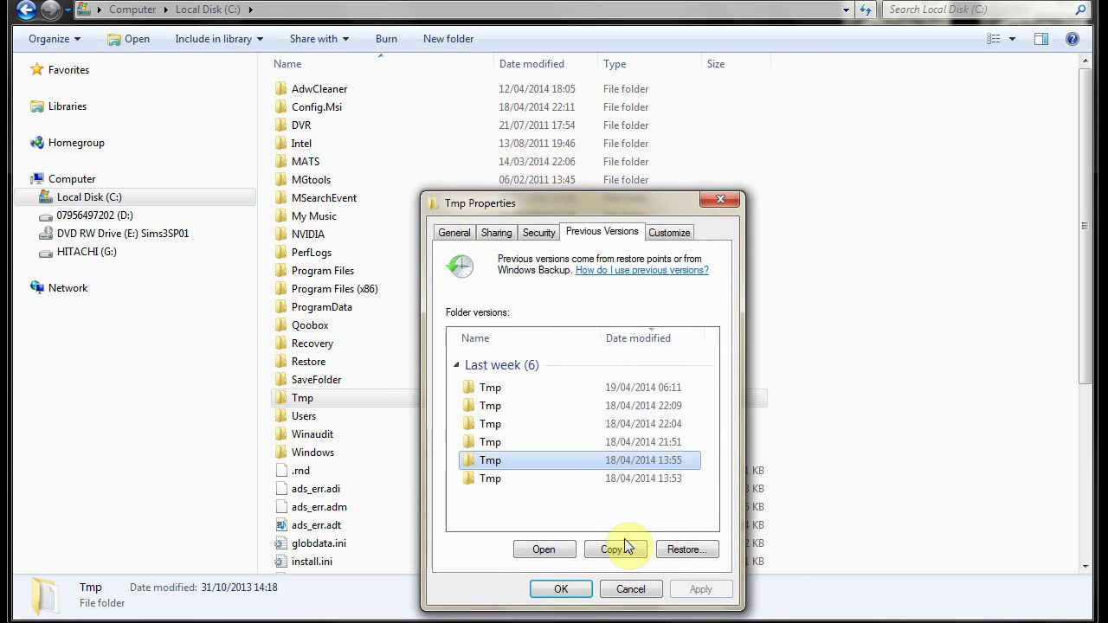
click(544, 549)
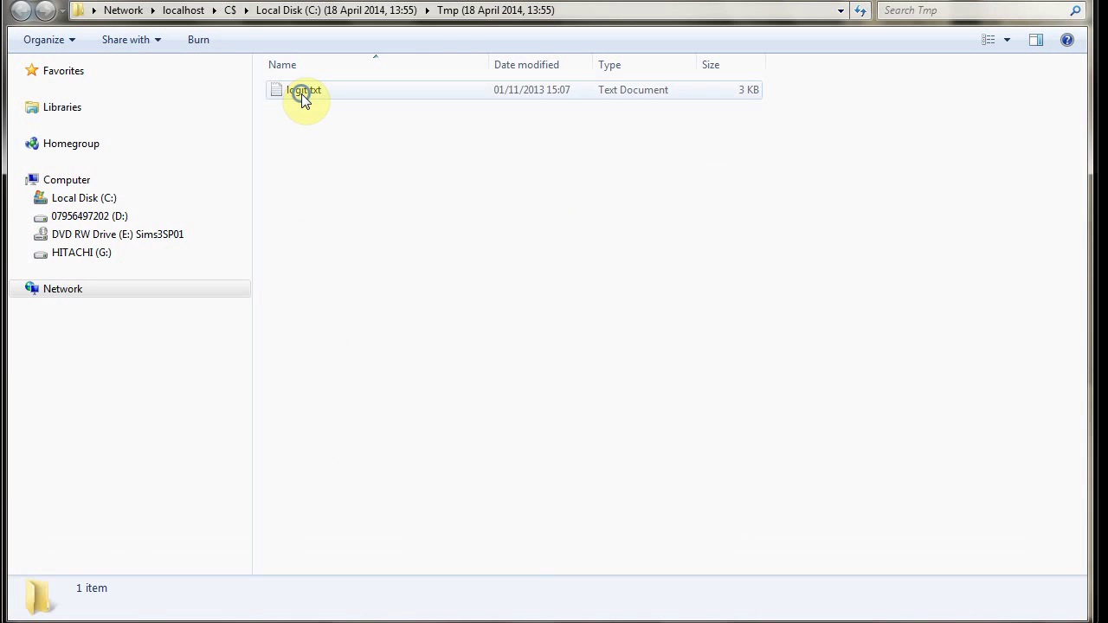
right_click(301, 93)
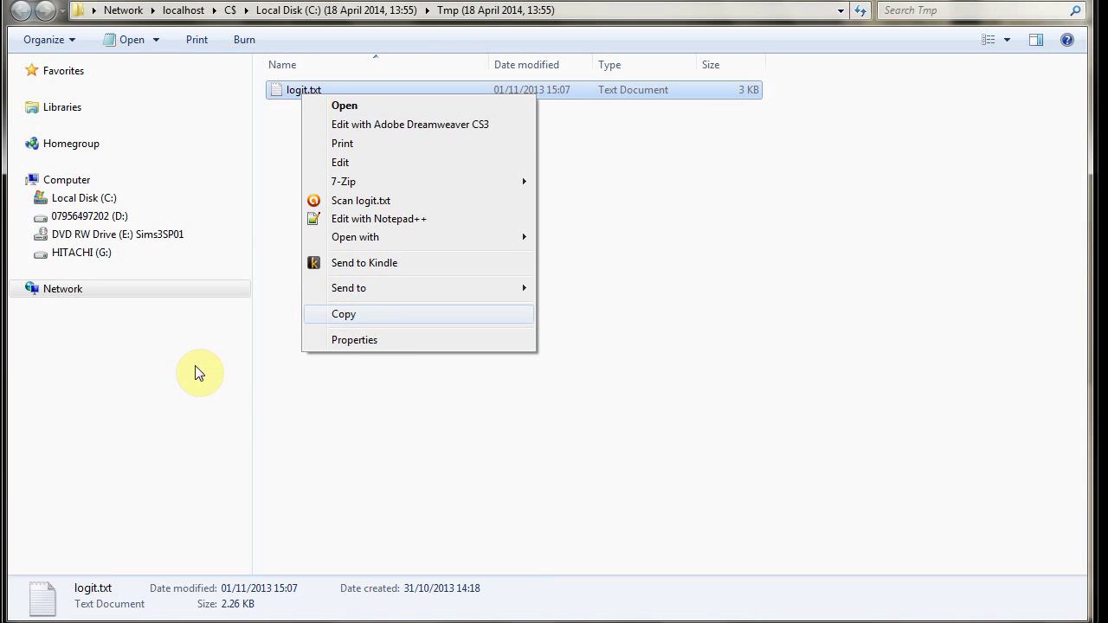
click(1070, 5)
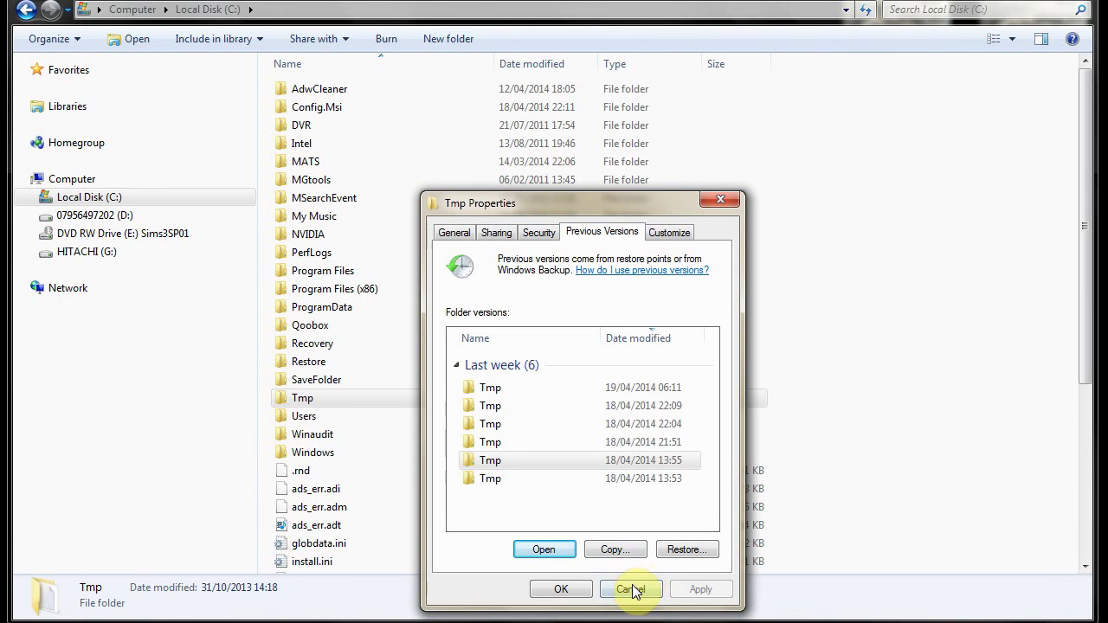
click(631, 590)
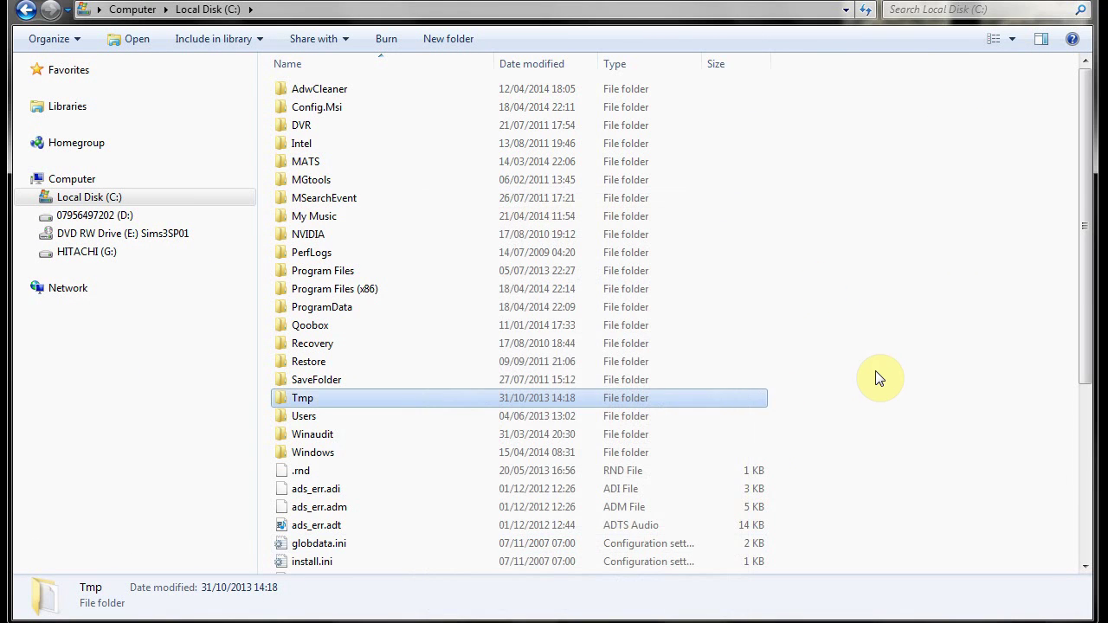